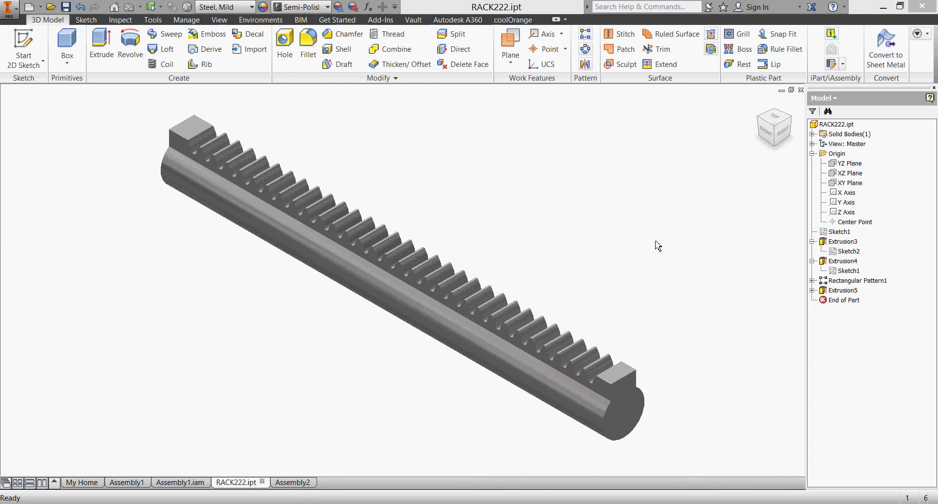
Step: Open the rack's Sketch1 for editing and set new lines to centerline format
right_click(834, 272)
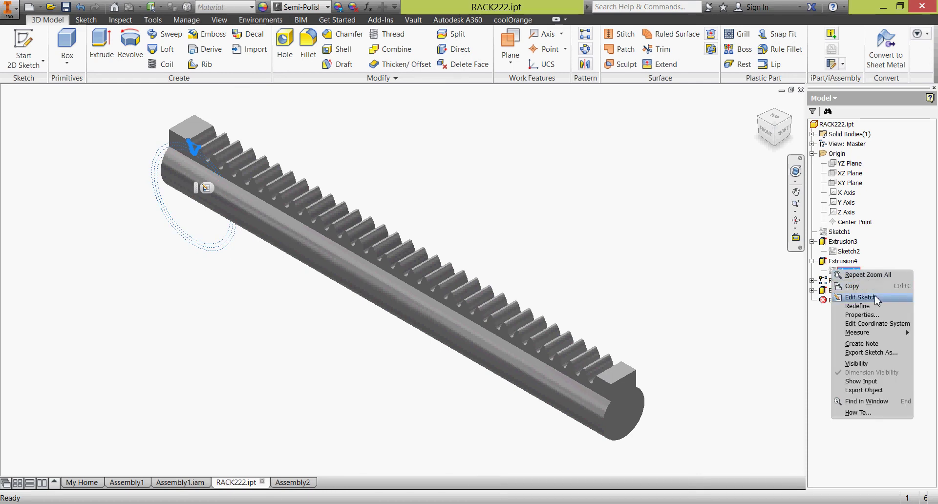
left_click(887, 298)
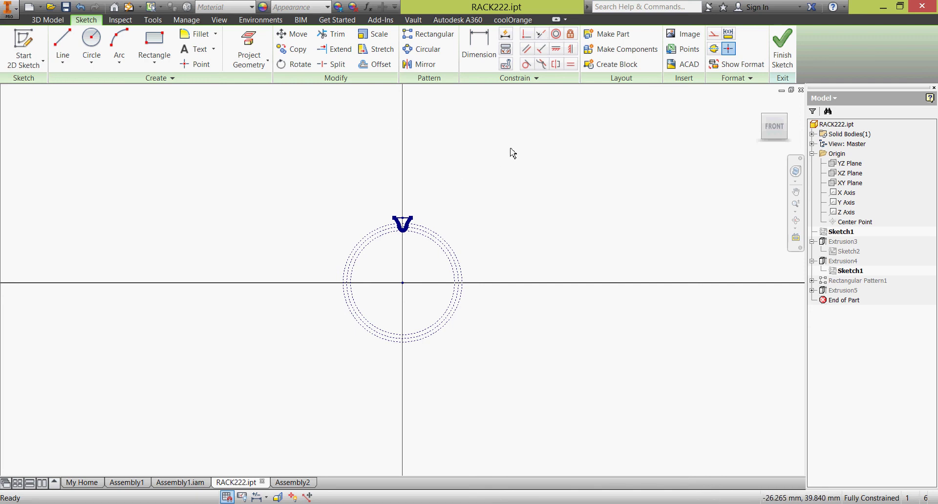
left_click(62, 49)
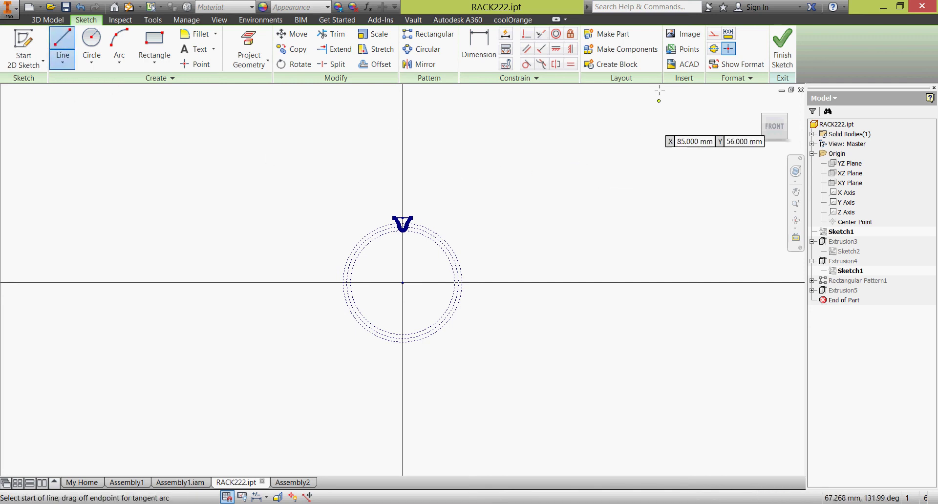
left_click(714, 48)
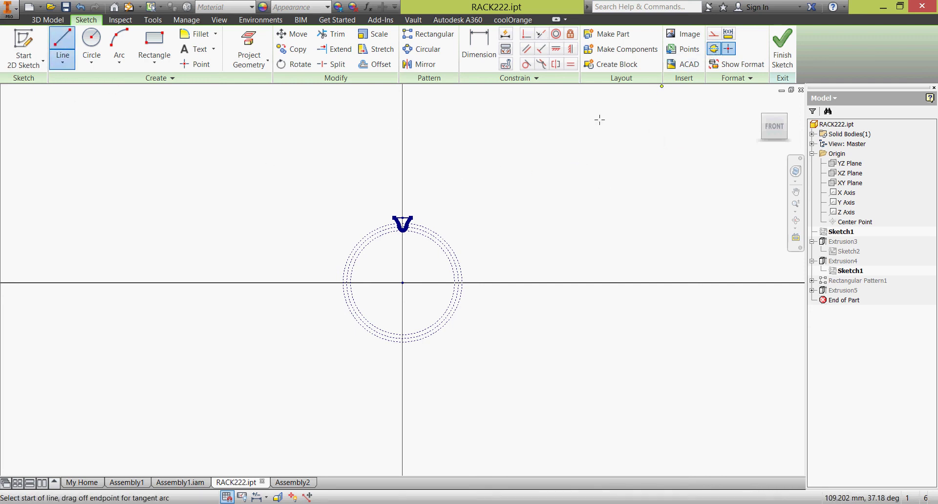
Step: Draw a 254 mm horizontal centerline starting left of the tooth profile
left_click(138, 188)
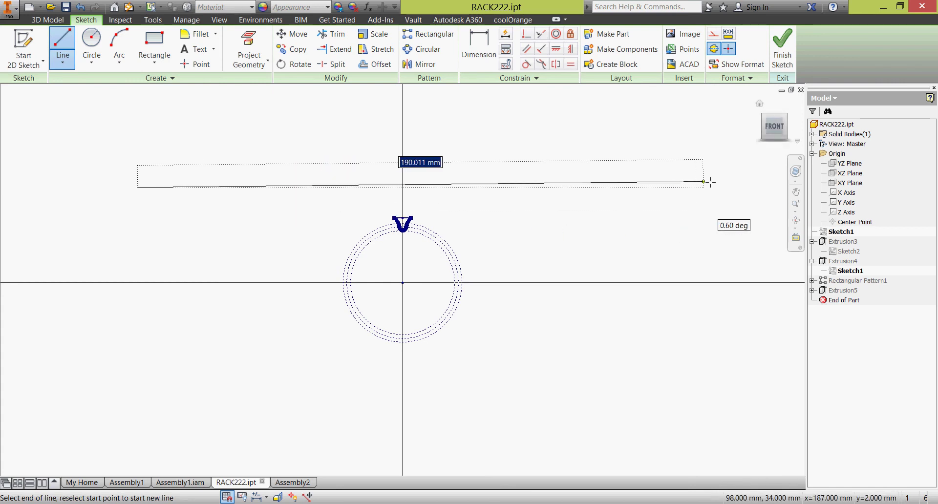
middle_click_drag(738, 191, 617, 211)
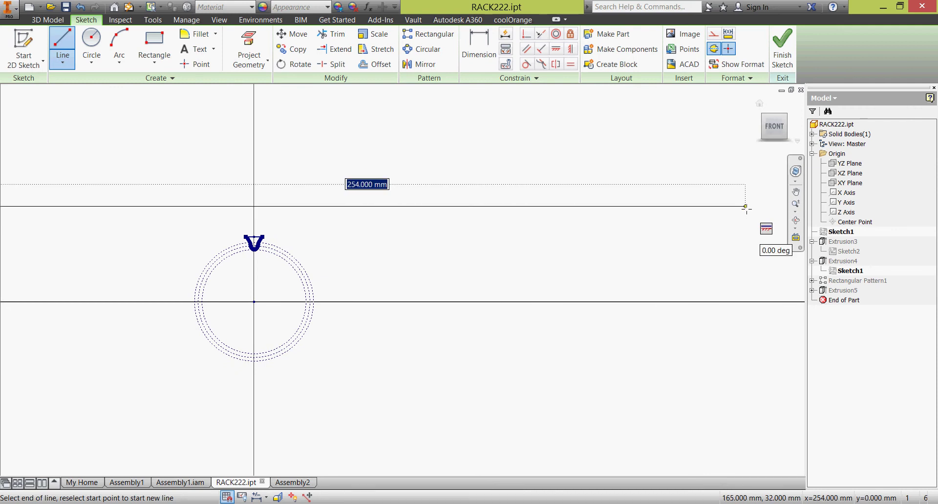
left_click(745, 206)
right_click(746, 208)
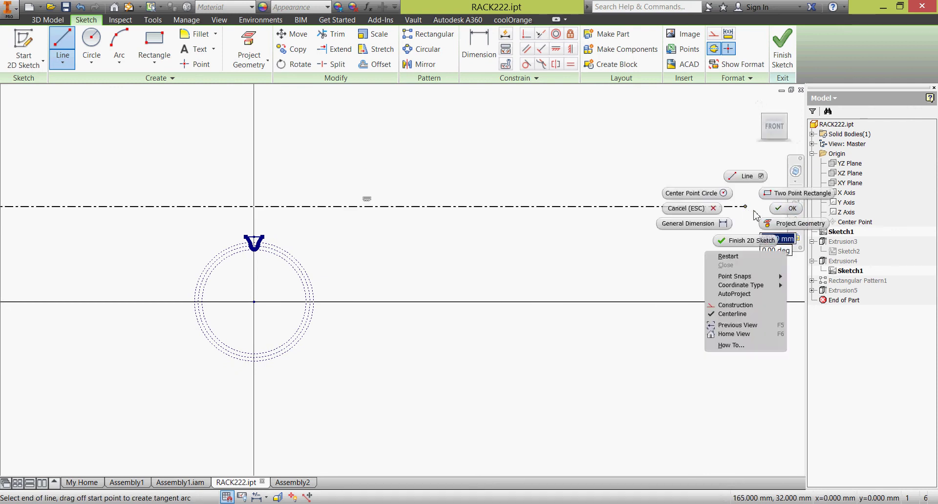
left_click(787, 209)
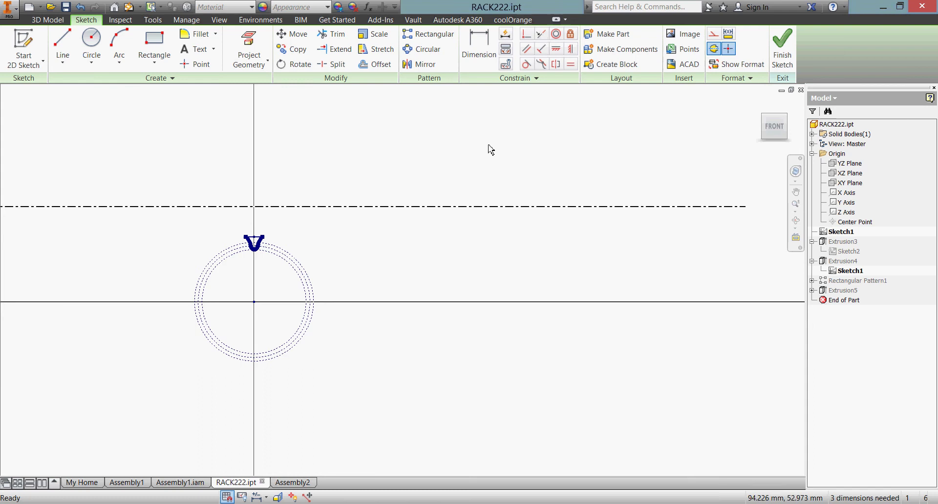
Step: Make the centerline tangent to the outer dotted circle, then finish the sketch
left_click(527, 65)
scroll(315, 237, "up", 3)
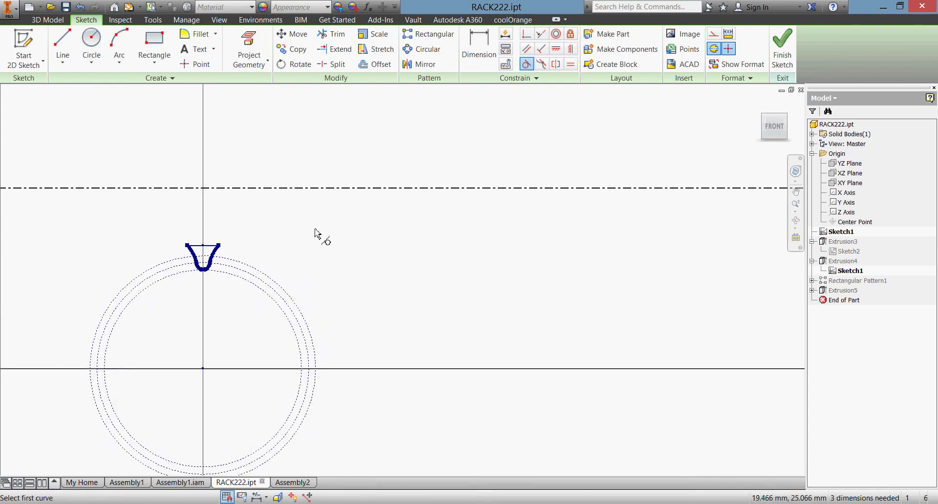
middle_click_drag(319, 234, 469, 203)
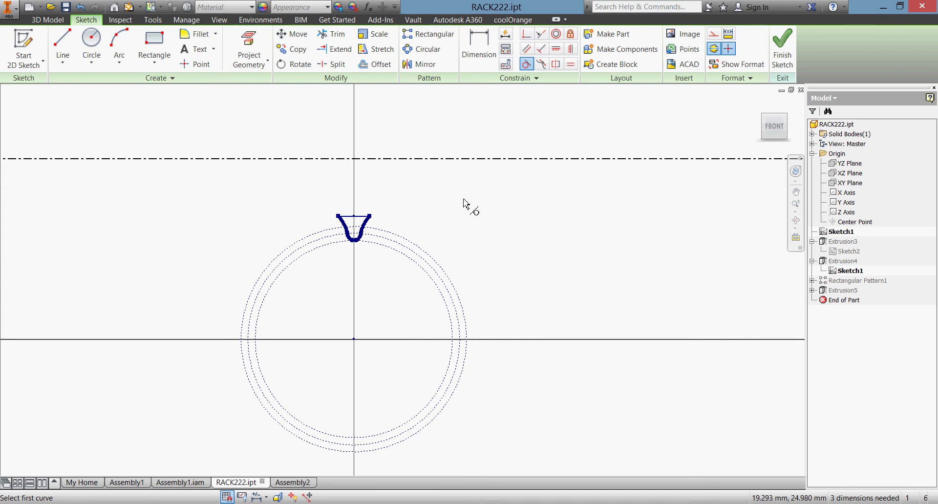
left_click(433, 159)
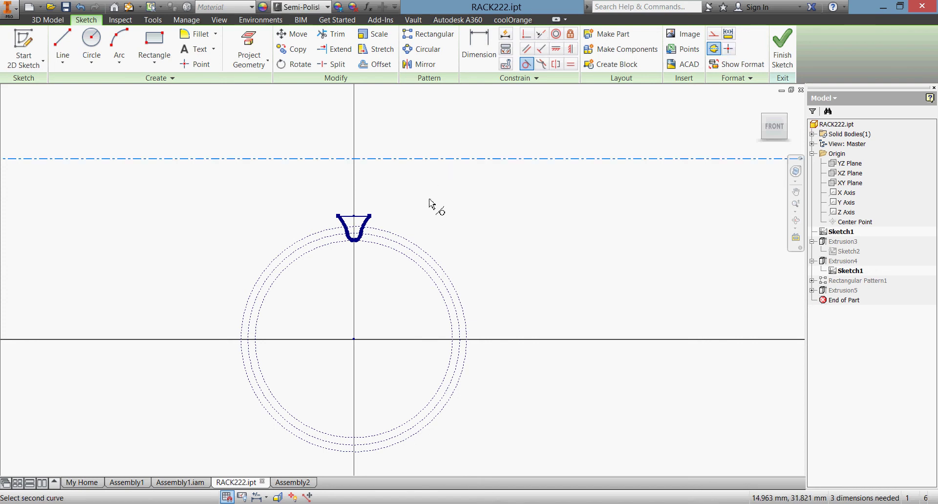
left_click(409, 242)
right_click(534, 173)
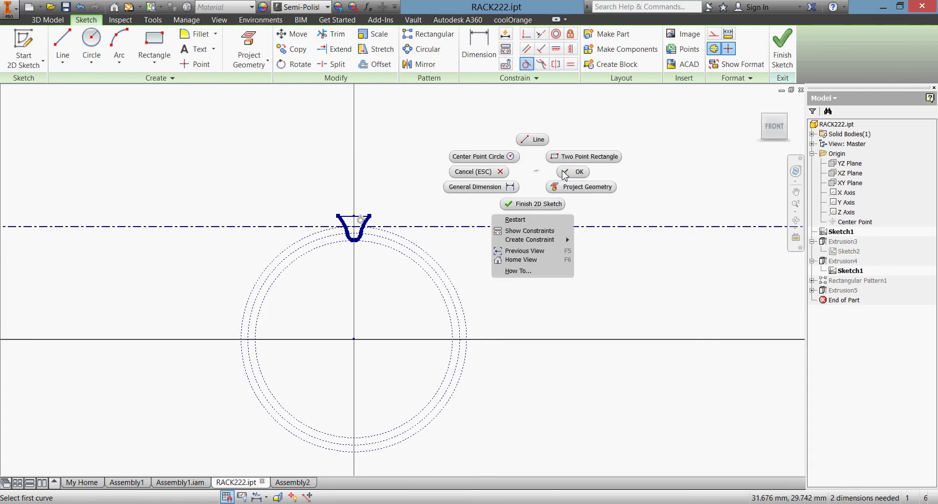
left_click(581, 179)
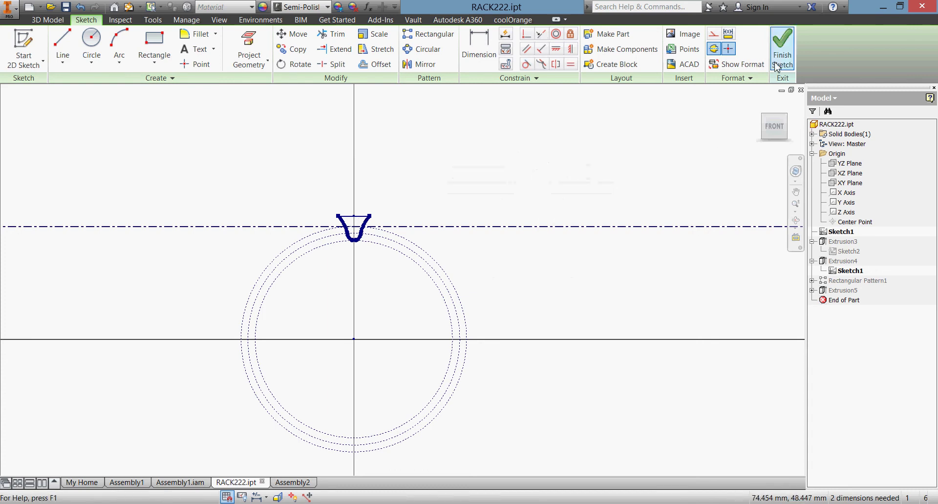
left_click(782, 49)
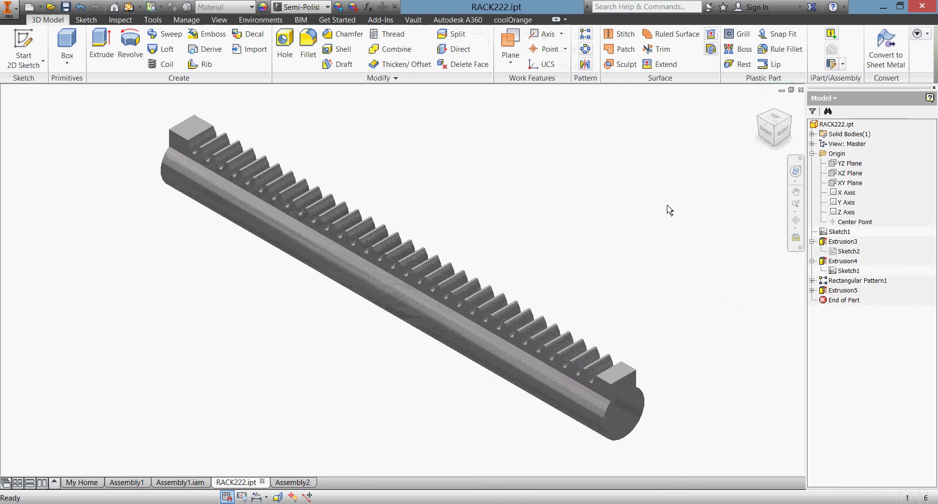
Step: Make Sketch1 visible in the 3D rack model
left_click(834, 272)
right_click(833, 272)
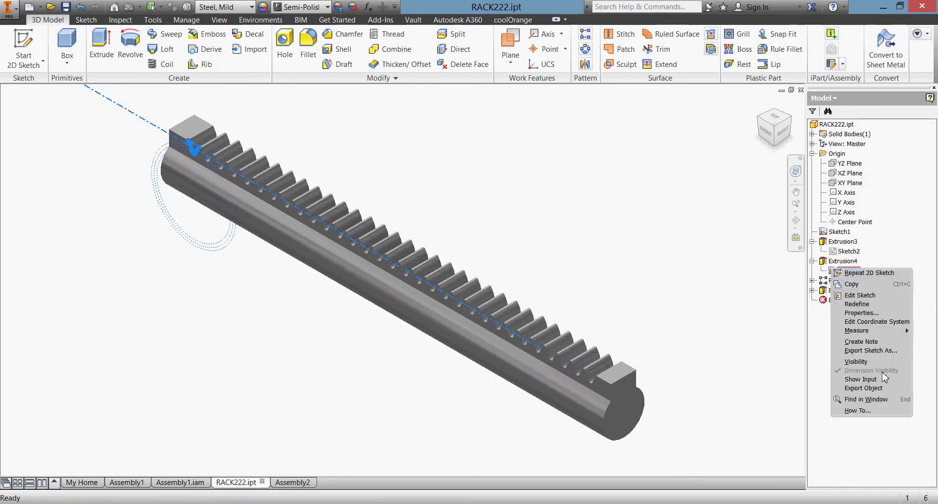
left_click(865, 361)
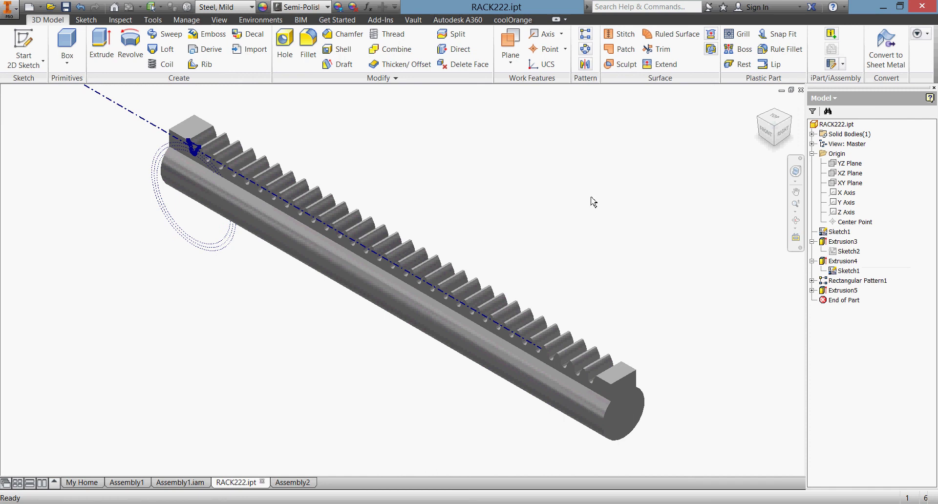
key("F2")
left_click_drag(593, 203, 642, 261)
key("Escape")
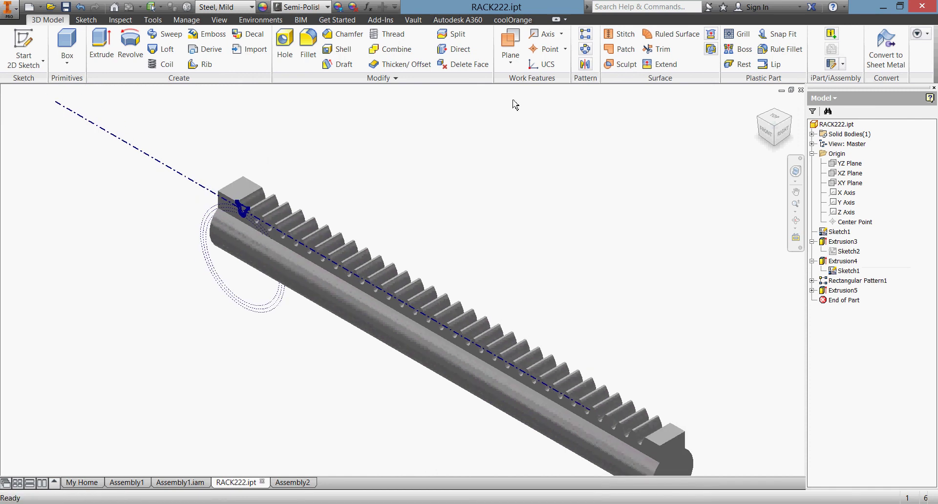
Step: Create a work plane parallel to the XZ Plane through the centerline's endpoint
left_click(510, 66)
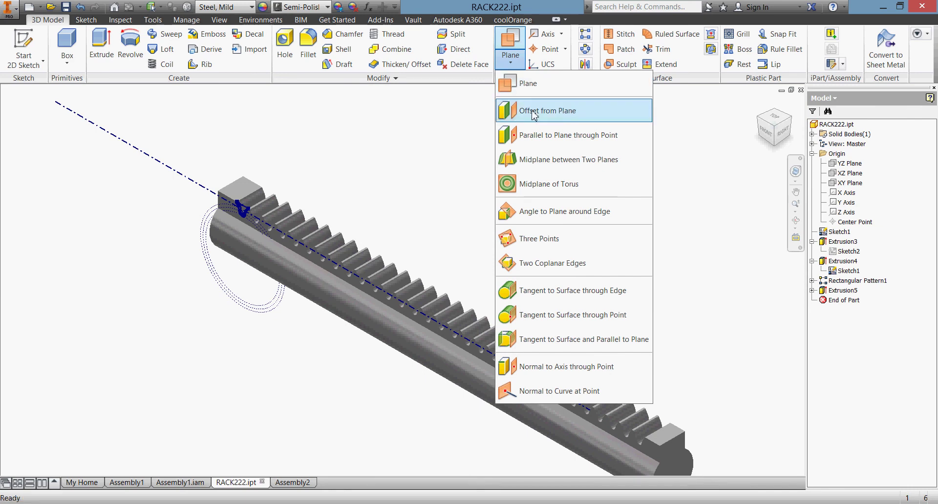
left_click(543, 140)
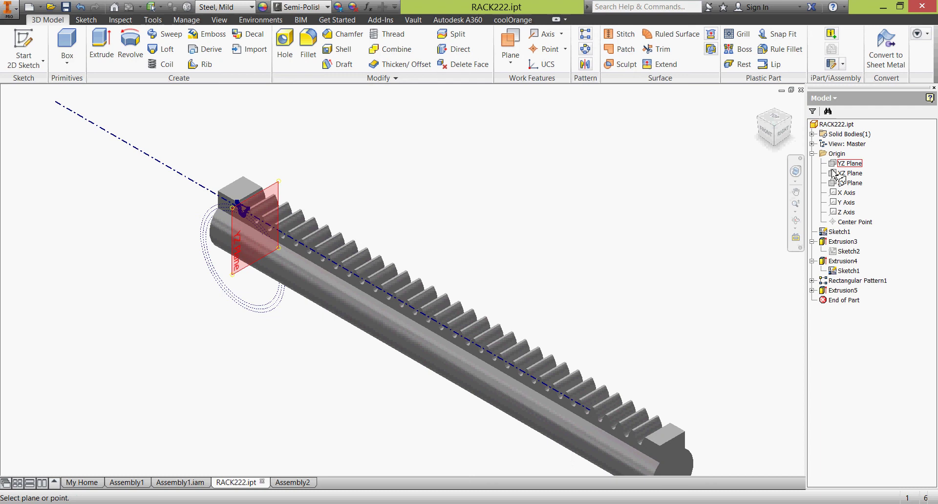
left_click(850, 173)
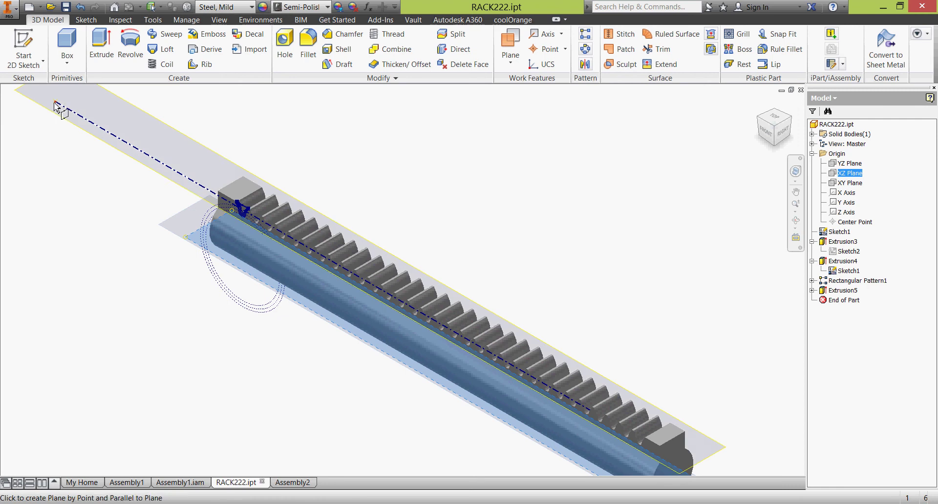
left_click(56, 103)
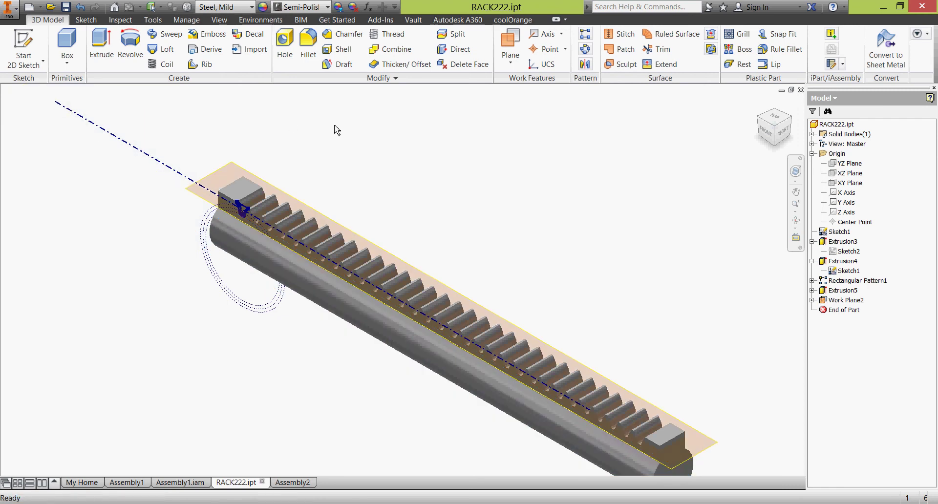
right_click(362, 140)
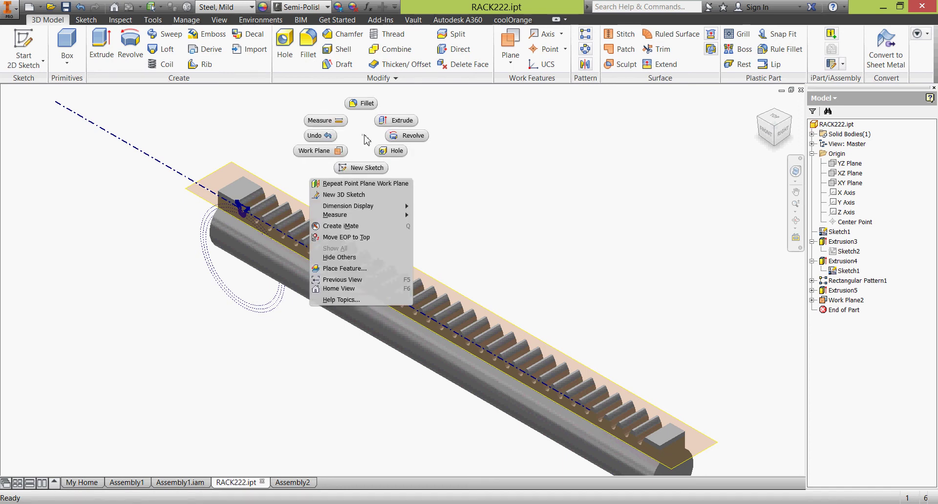
key("Escape")
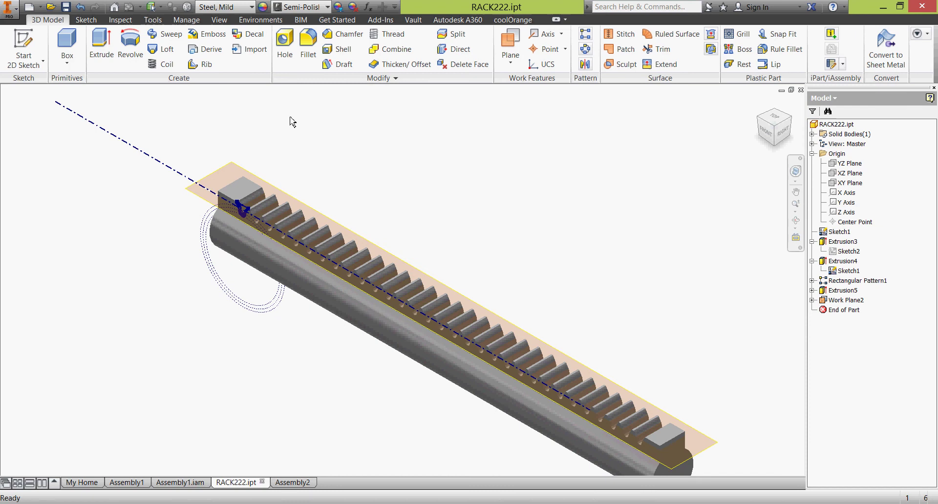
Step: Place PINION222.ipt in Assembly2, grounded at the origin
left_click(298, 483)
key("p")
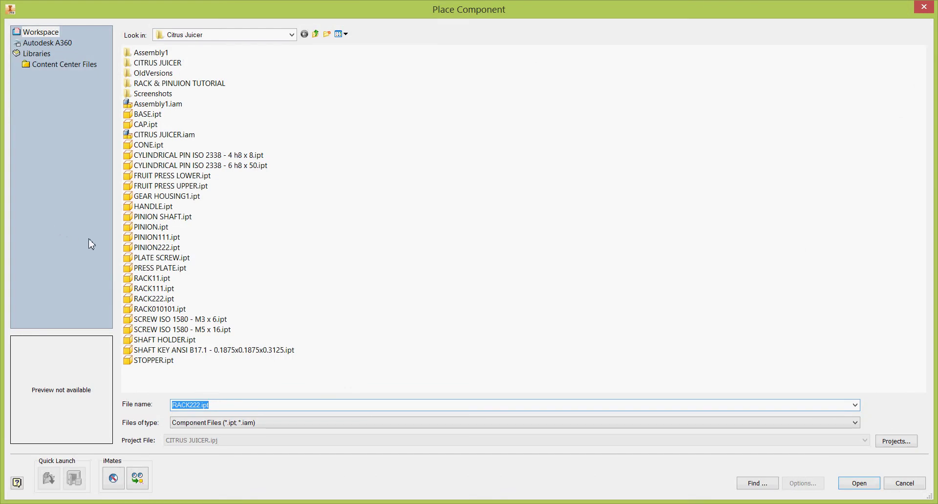
left_click(147, 248)
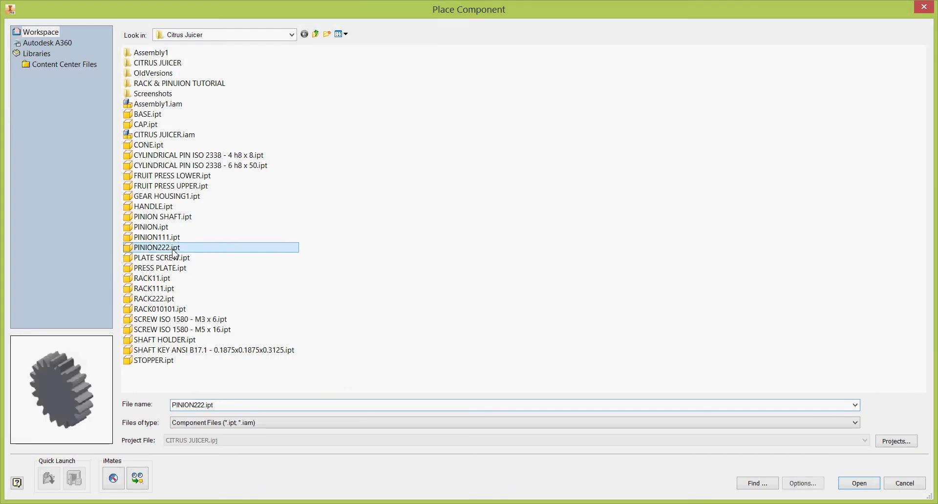
left_click(859, 483)
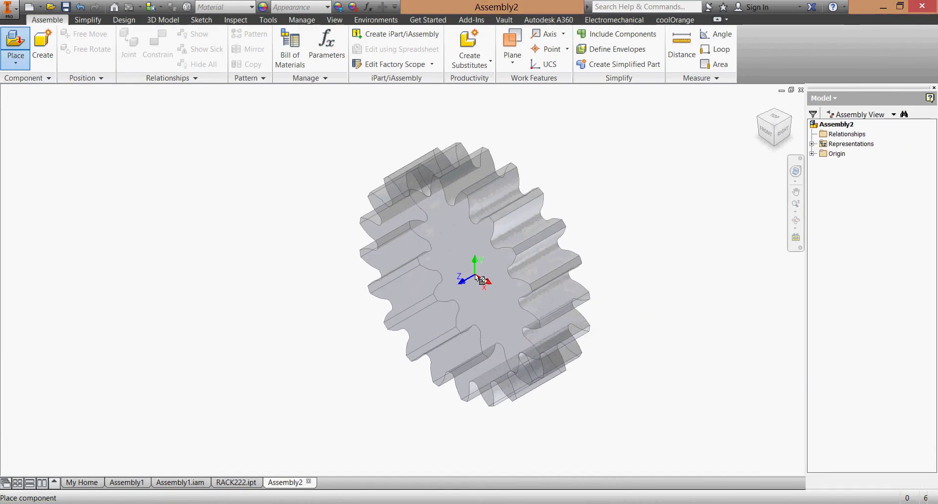
right_click(475, 275)
left_click(512, 295)
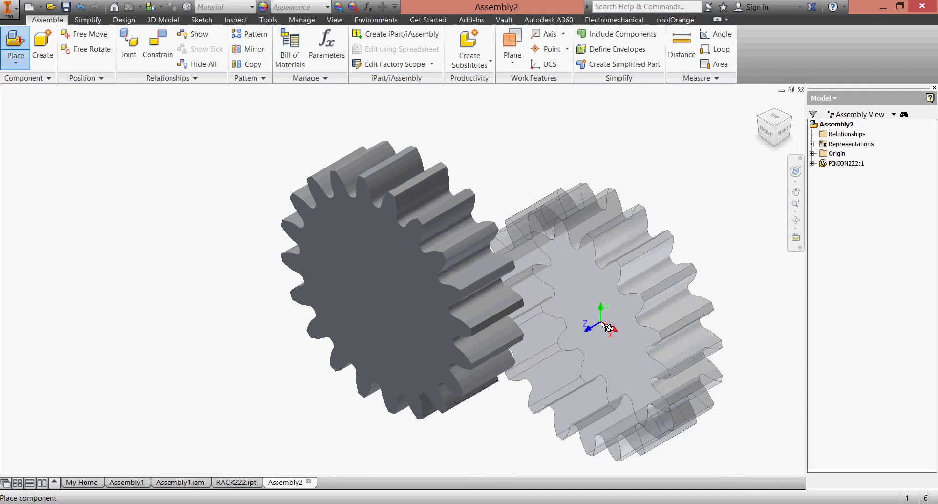
key("Escape")
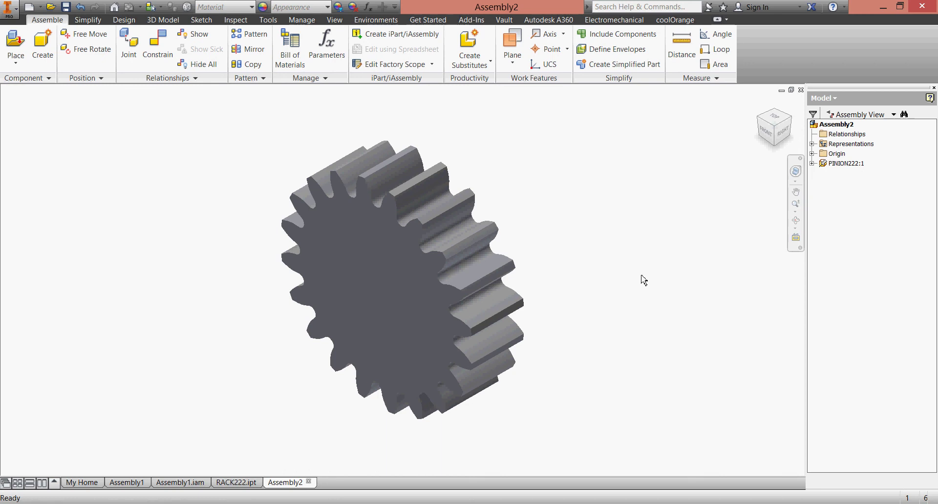
Step: Expand the Origin folders of the assembly and of PINION222:1 in the browser
left_click(812, 153)
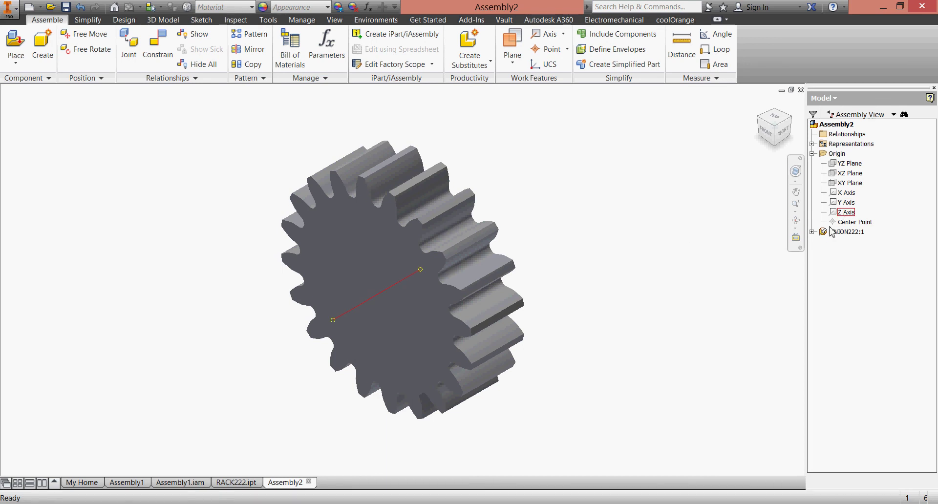
left_click(812, 232)
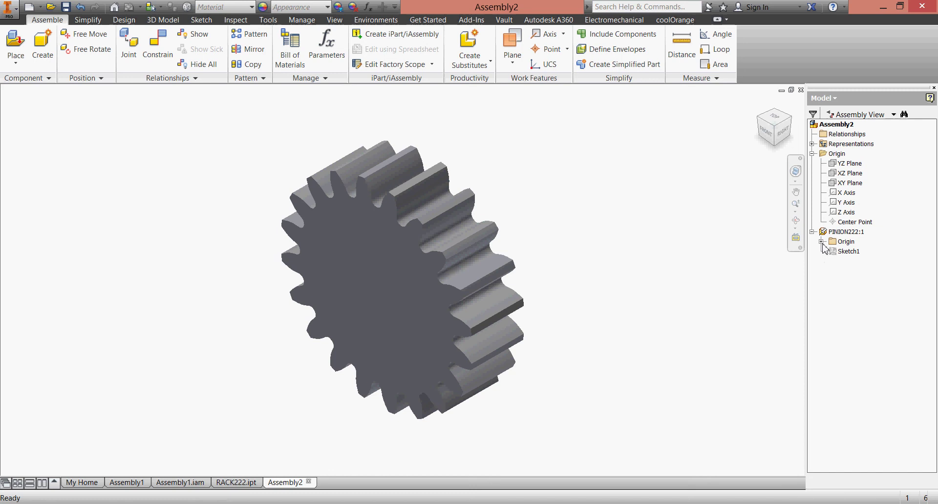
left_click(822, 241)
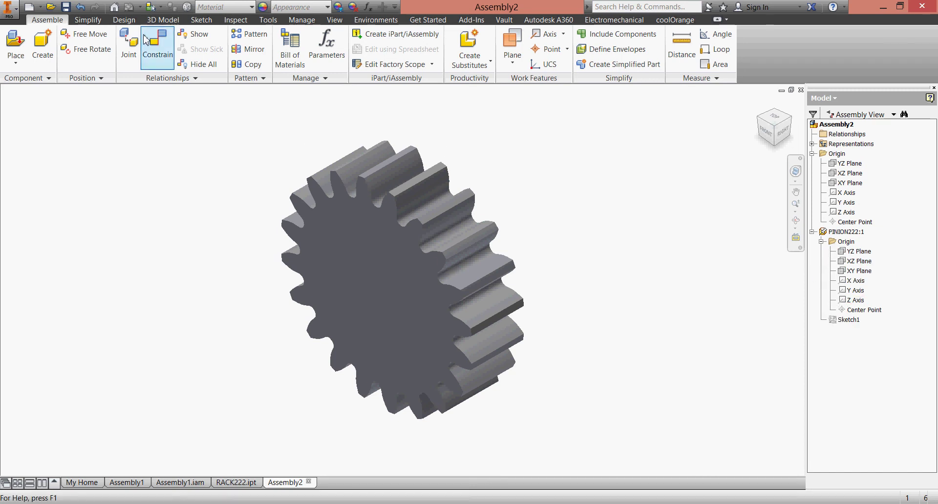
Step: Mate the pinion's Z Axis to the assembly Z Axis
left_click(158, 49)
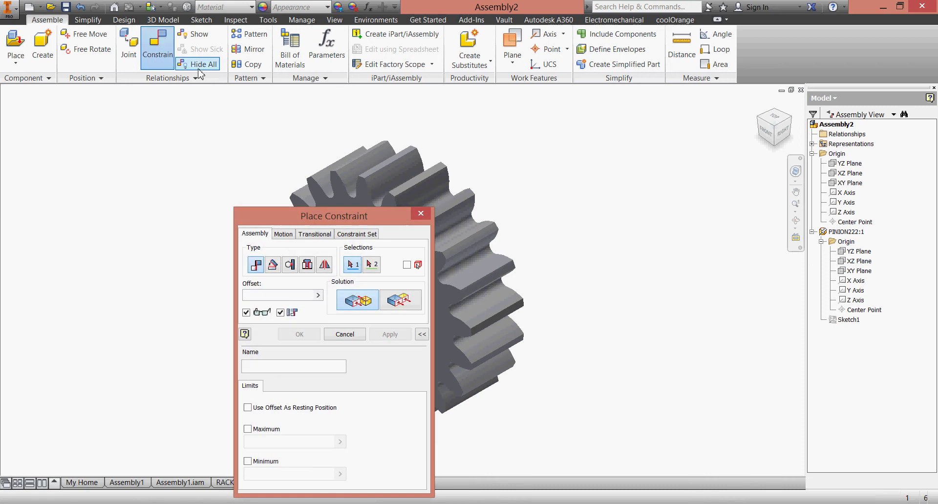
left_click_drag(293, 224, 631, 321)
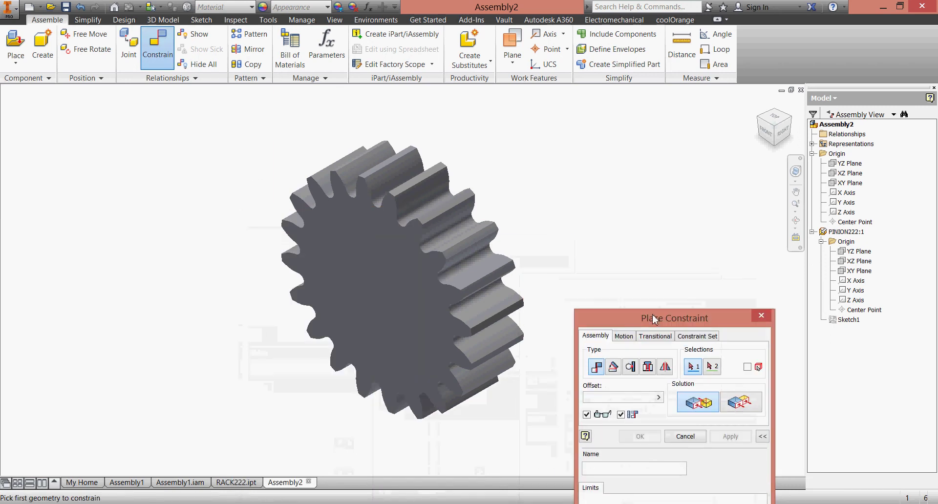
left_click(850, 301)
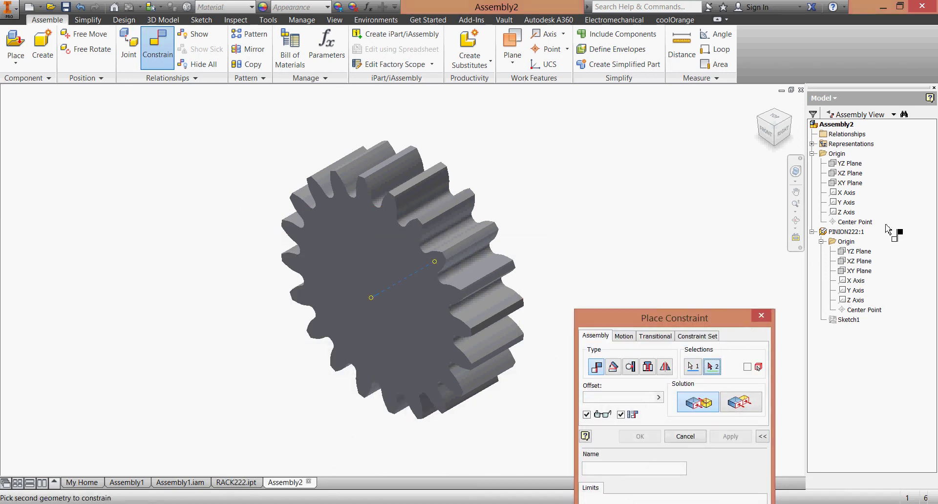
left_click(846, 213)
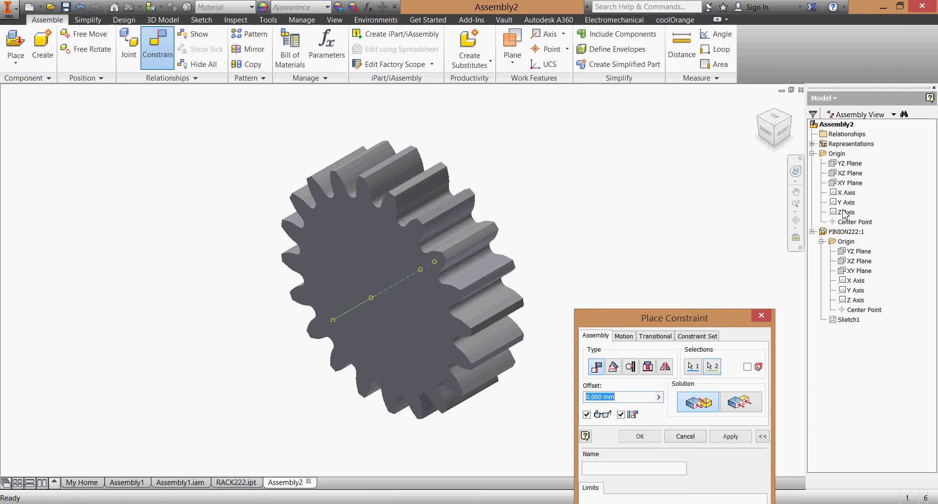
left_click(635, 437)
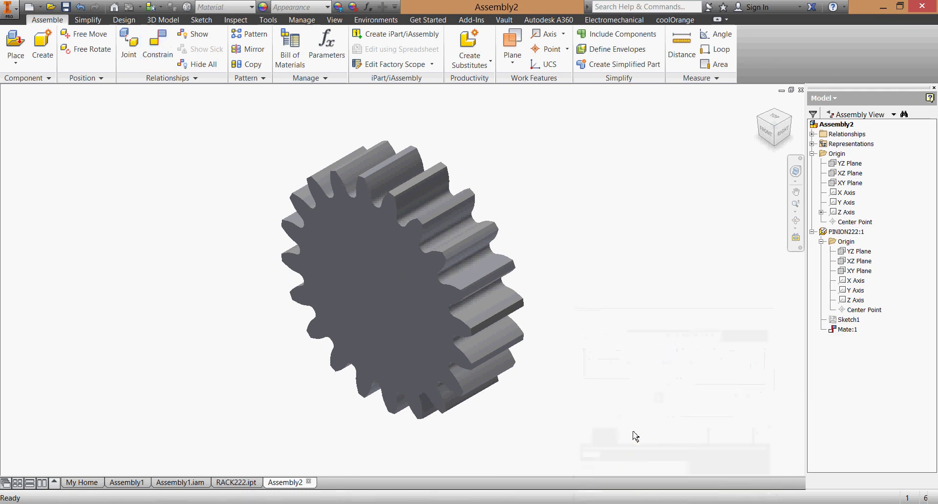
Step: Make the assembly XY Plane flush with the pinion's XY Plane
left_click(852, 185)
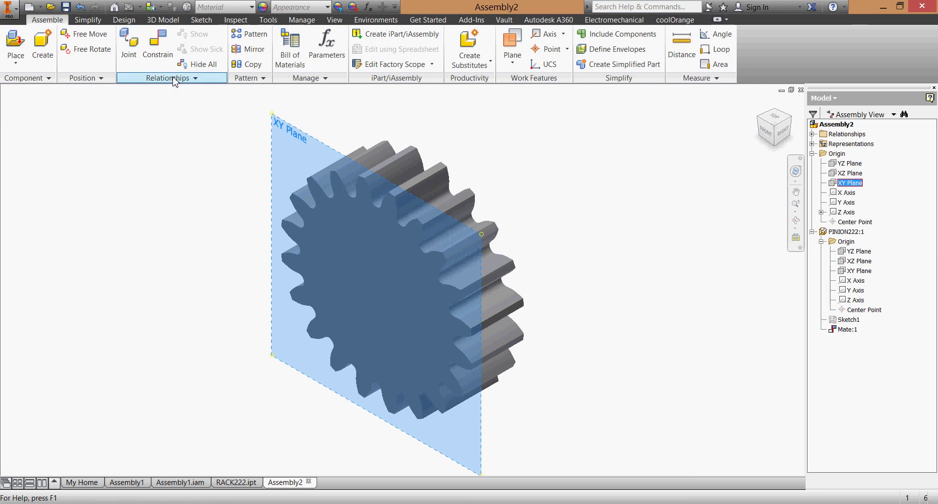
left_click(165, 52)
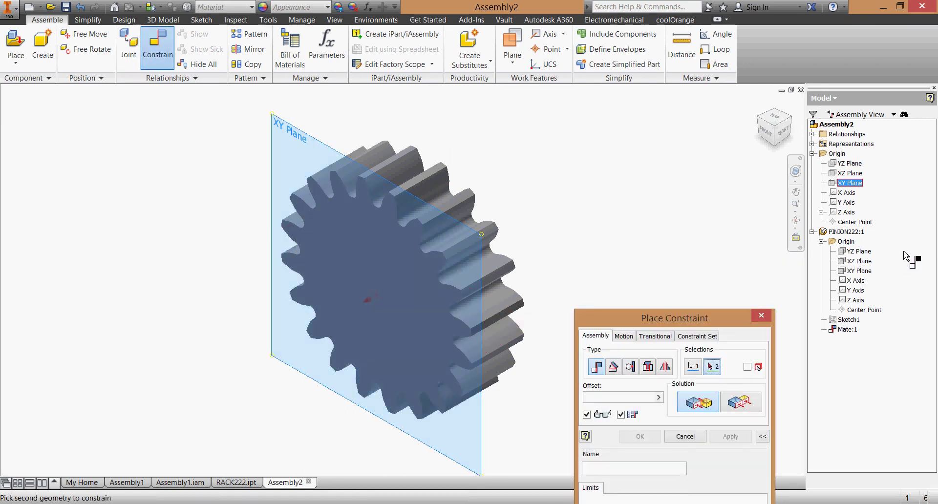
left_click(868, 272)
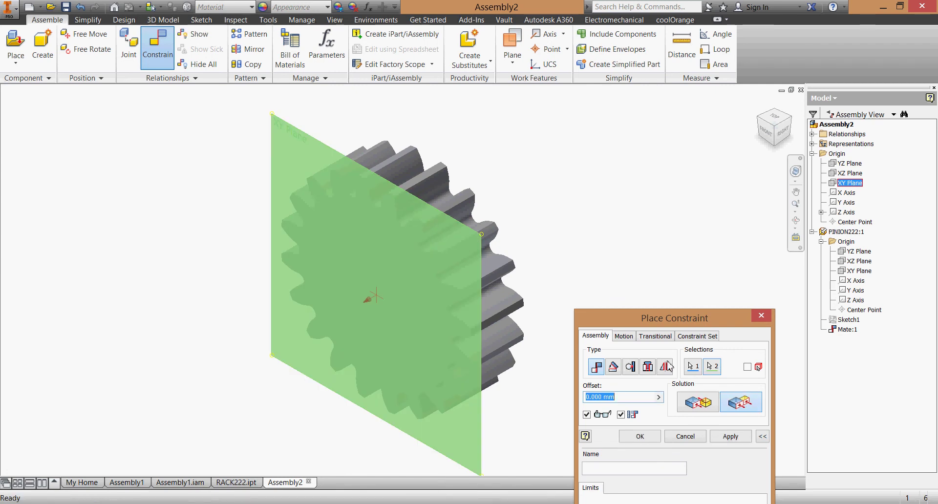
left_click(639, 437)
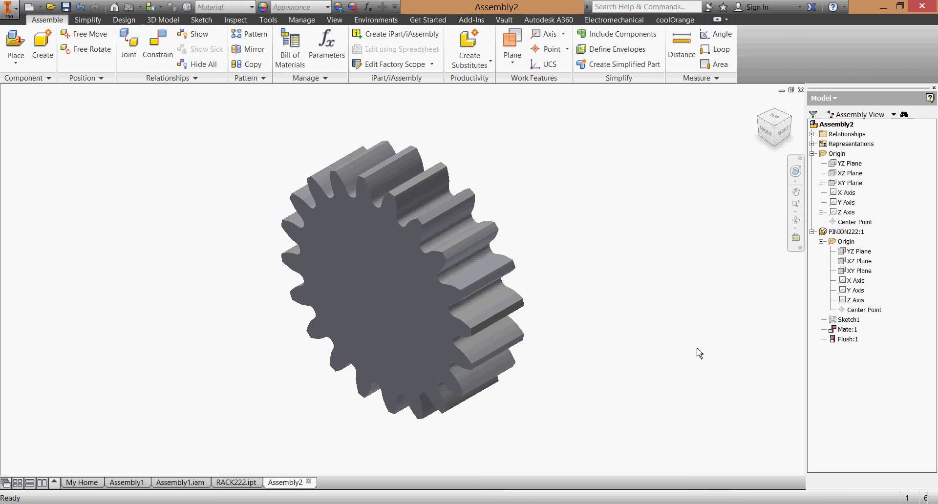
Step: Unground PINION222:1 and drag it to confirm it spins about its axis
right_click(825, 233)
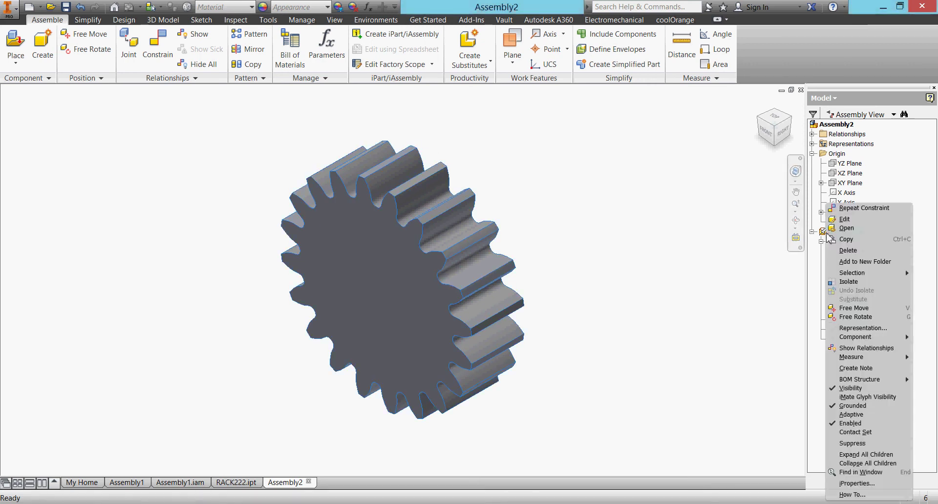
left_click(887, 411)
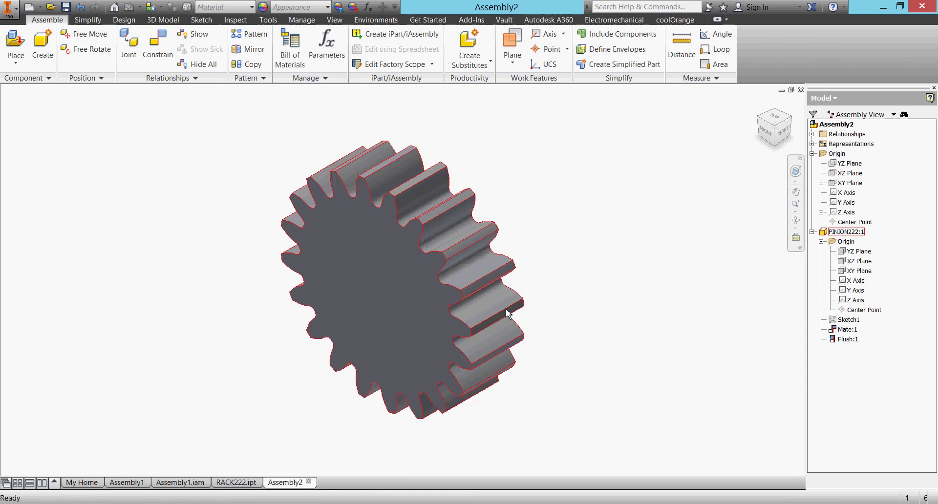
left_click_drag(454, 218, 572, 304)
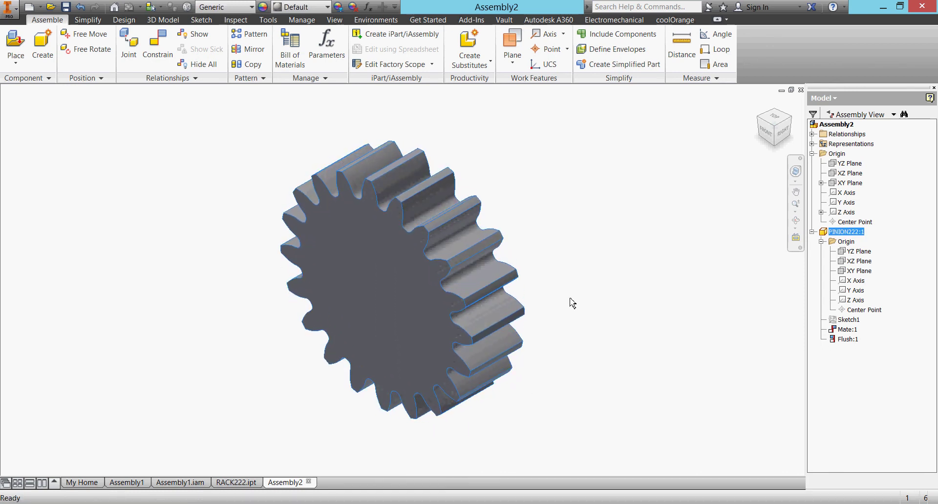
left_click(568, 301)
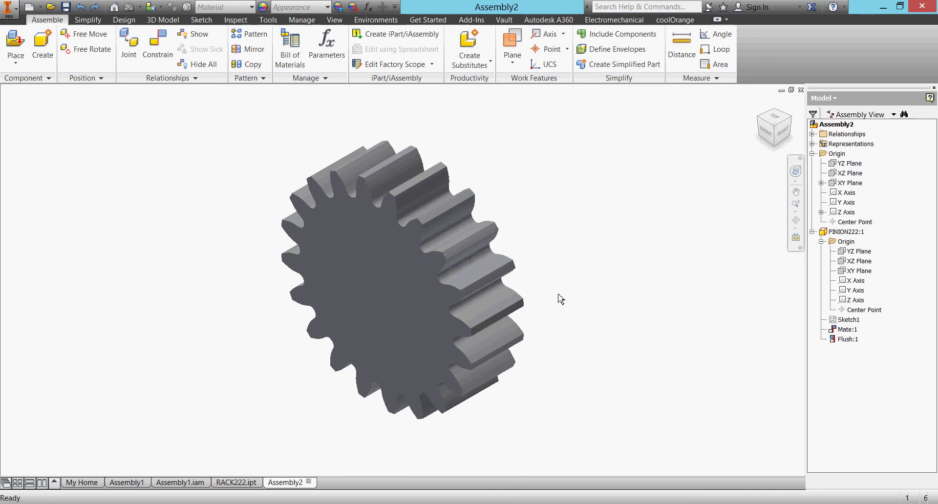
Step: Insert one copy of RACK222.ipt into the assembly beside the pinion
left_click(15, 47)
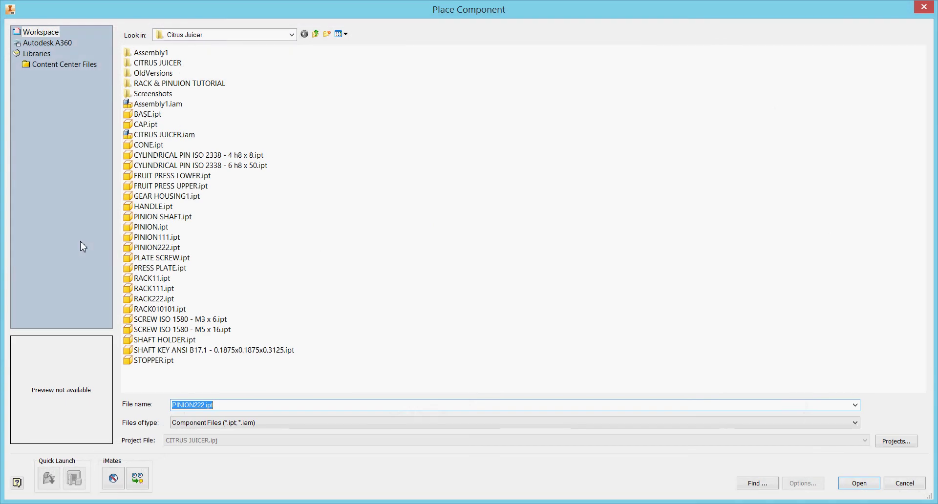
left_click(132, 298)
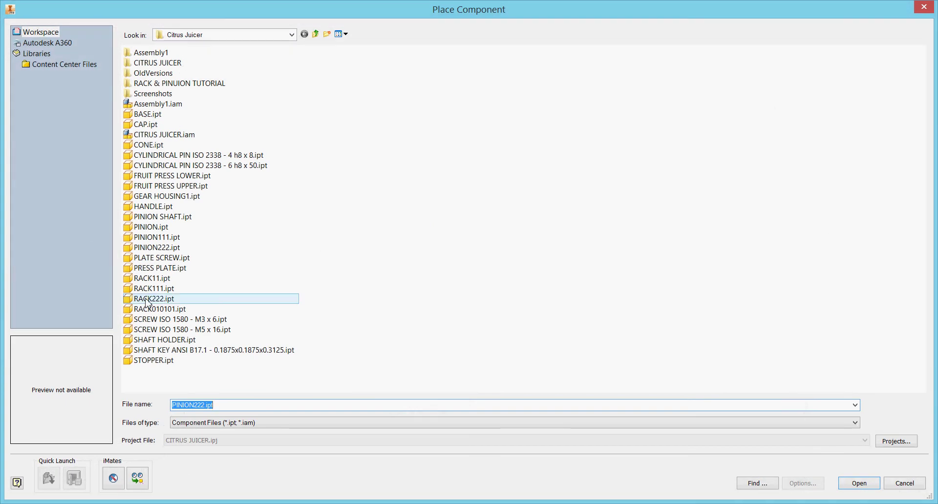
left_click(862, 486)
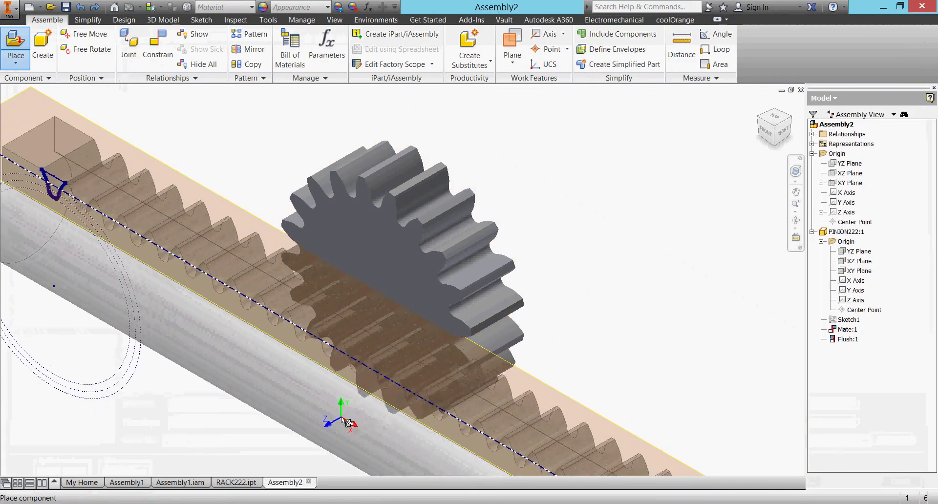
left_click(335, 416)
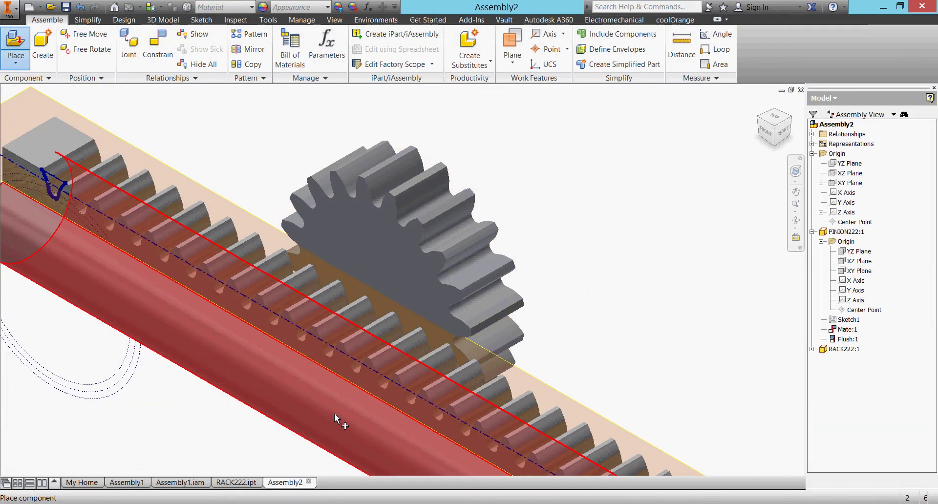
key("Escape")
Step: Constrain the rack's side face flush with the gear's flat face at 0 offset
scroll(314, 318, "down", 3)
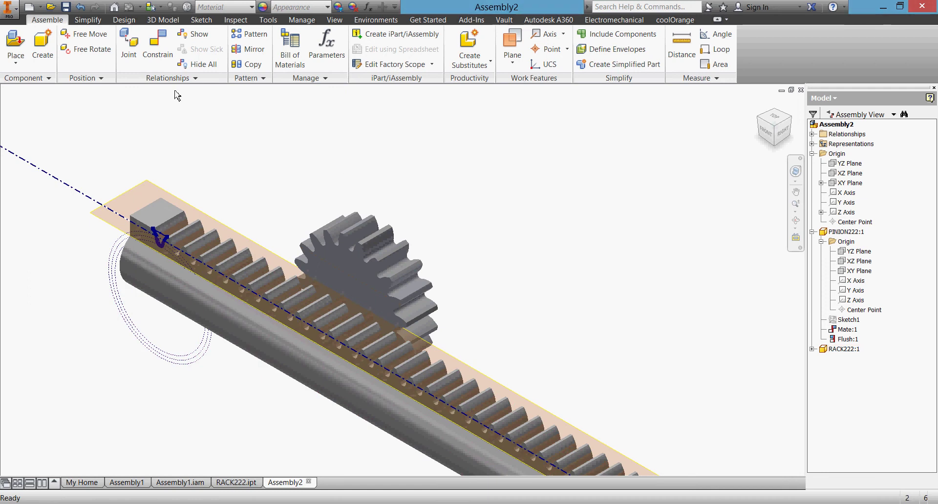
left_click(158, 41)
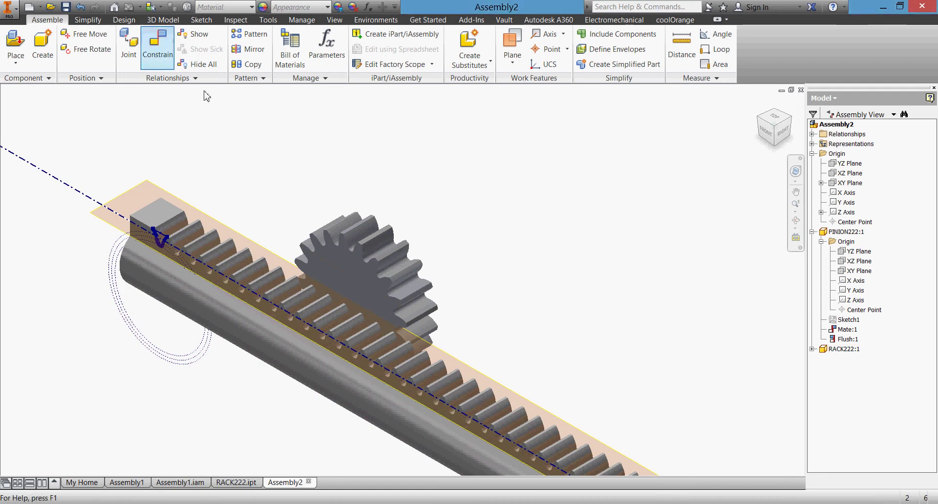
left_click(340, 267)
scroll(338, 269, "up", 5)
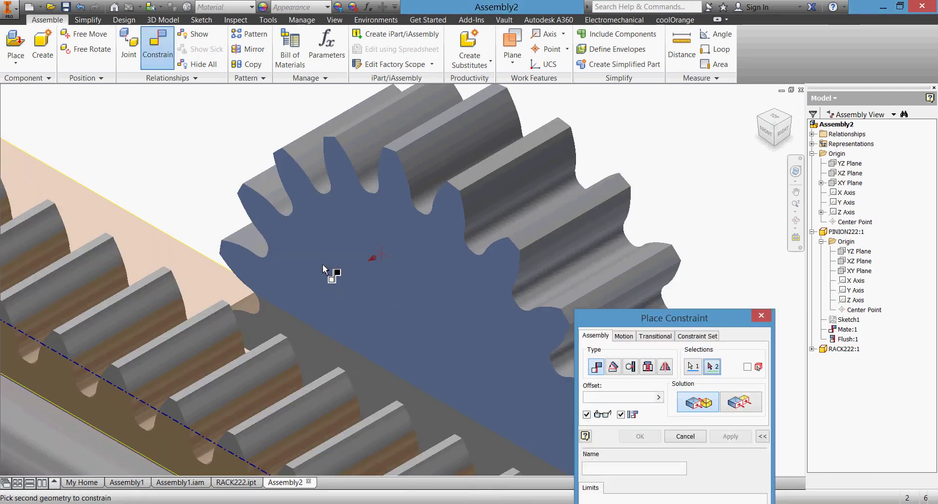
left_click(167, 445)
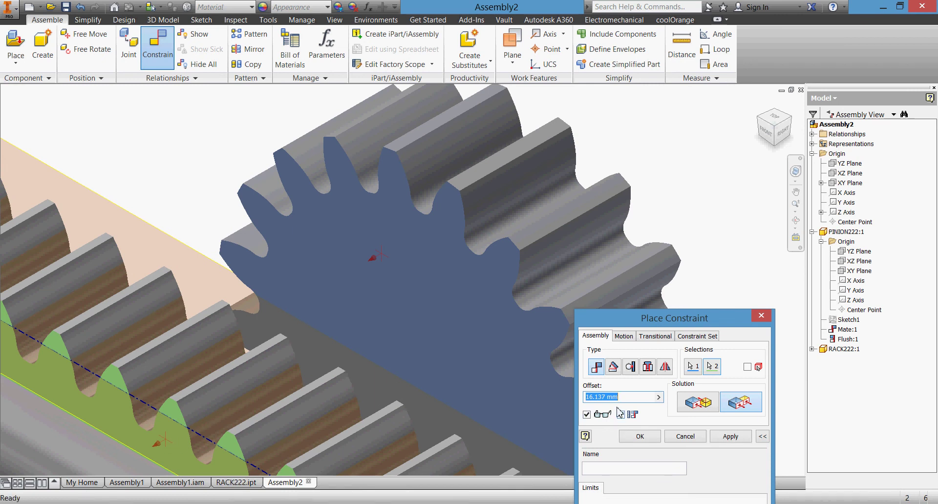
type("0")
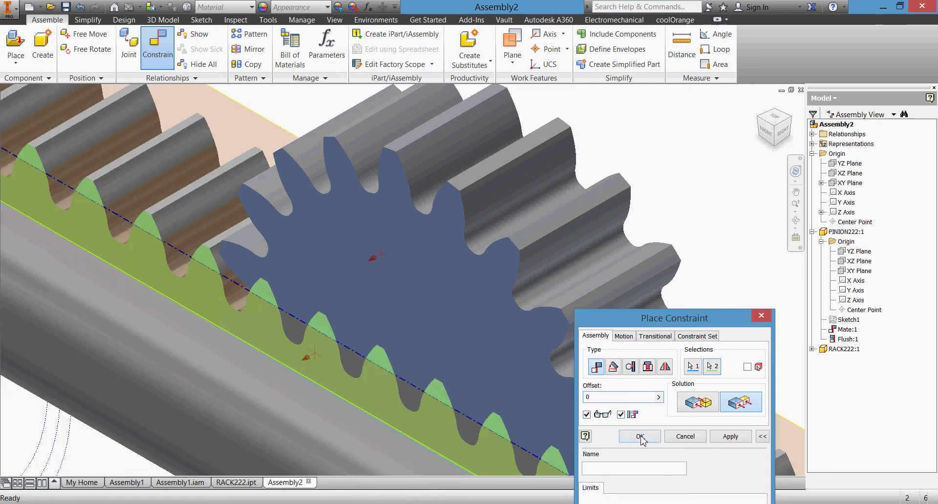
left_click(640, 436)
Step: From the front view, slide the rack beneath the gear, then return to Home view
scroll(727, 299, "down", 6)
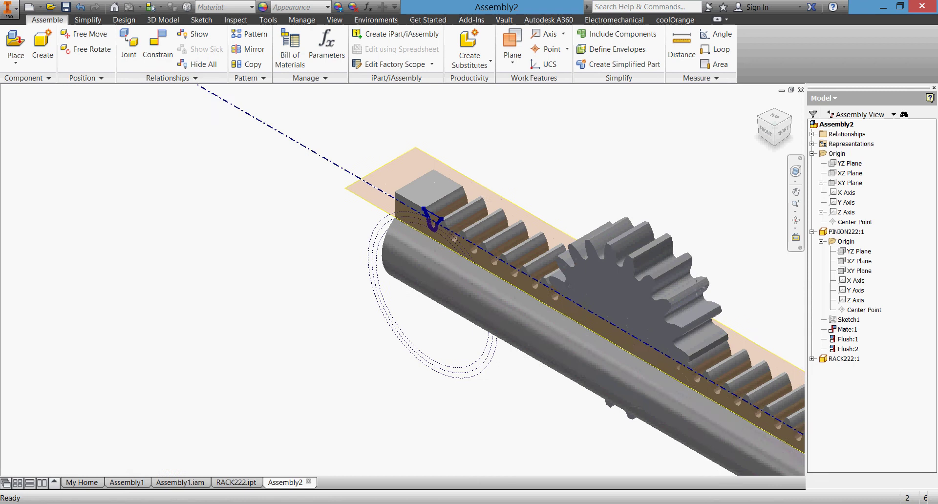
left_click(761, 140)
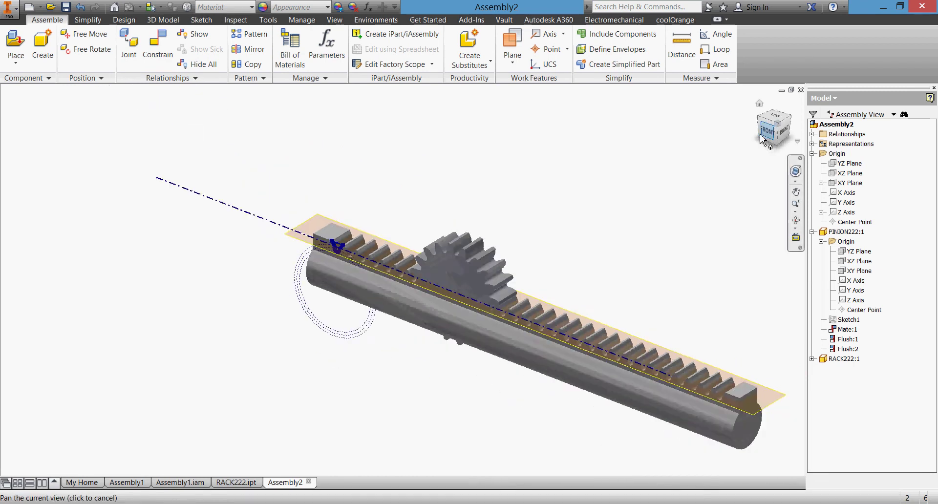
left_click(471, 296)
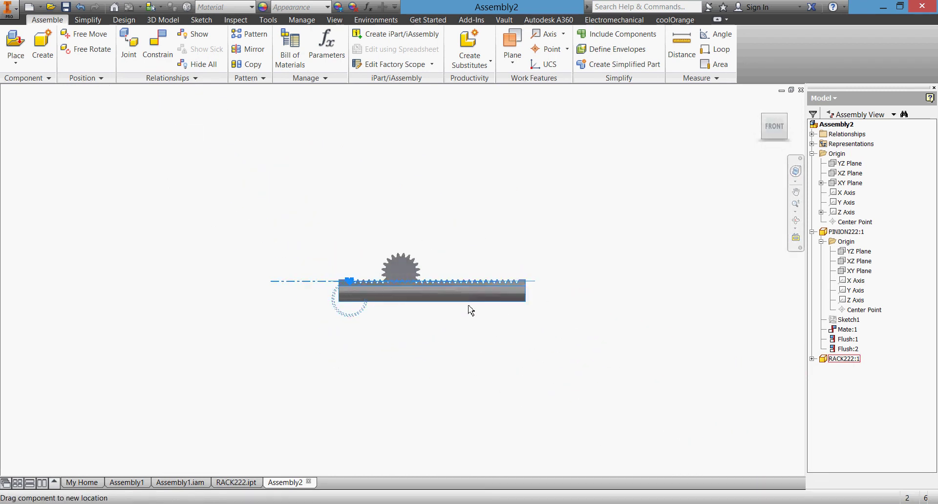
mouse_move(471, 311)
left_mouse_down()
mouse_move(474, 329)
mouse_move(476, 314)
left_mouse_up()
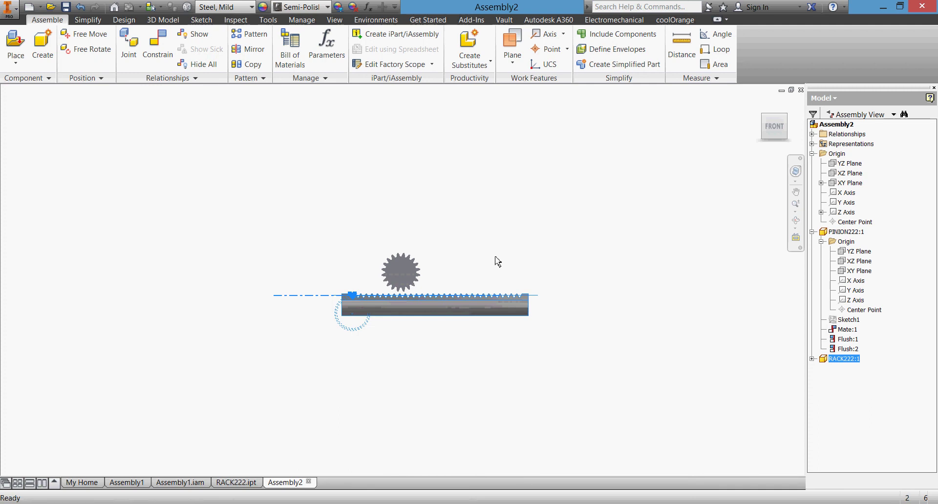
left_click(497, 261)
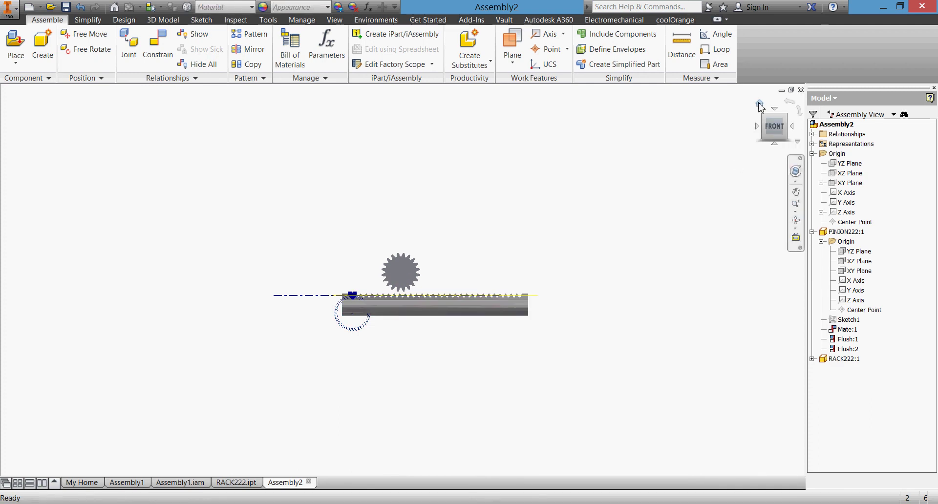
left_click(760, 103)
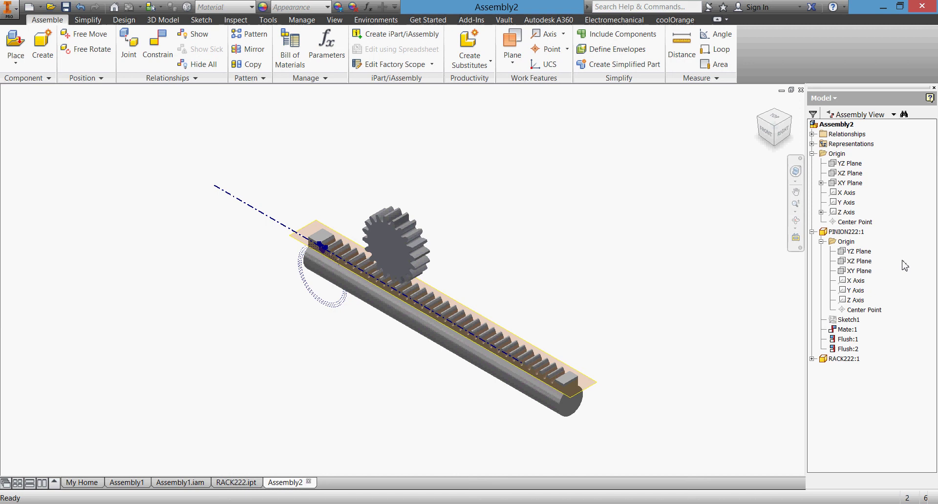
Step: Make the pinion's Sketch1 visible in the model
left_click(850, 321)
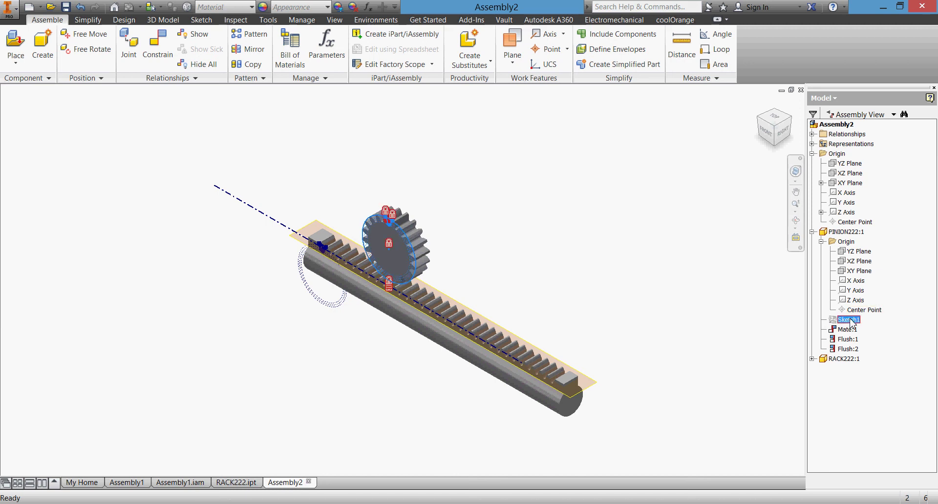
right_click(850, 320)
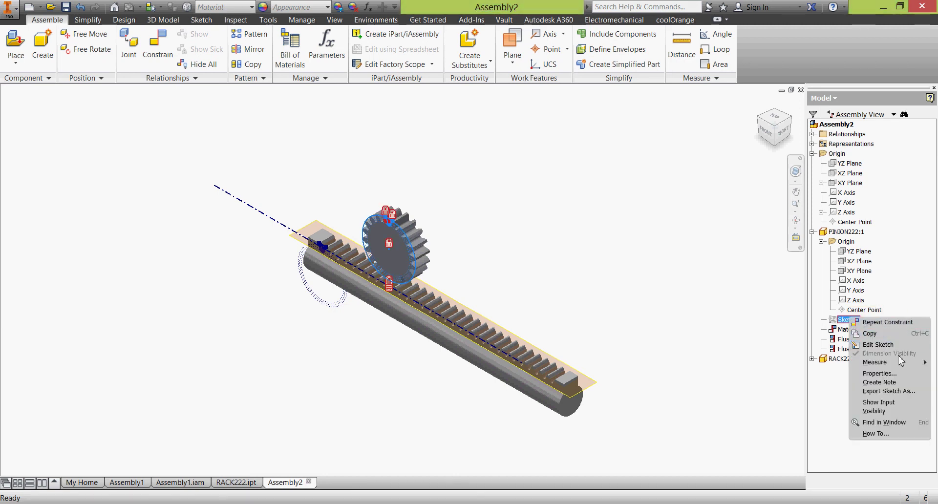
left_click(901, 419)
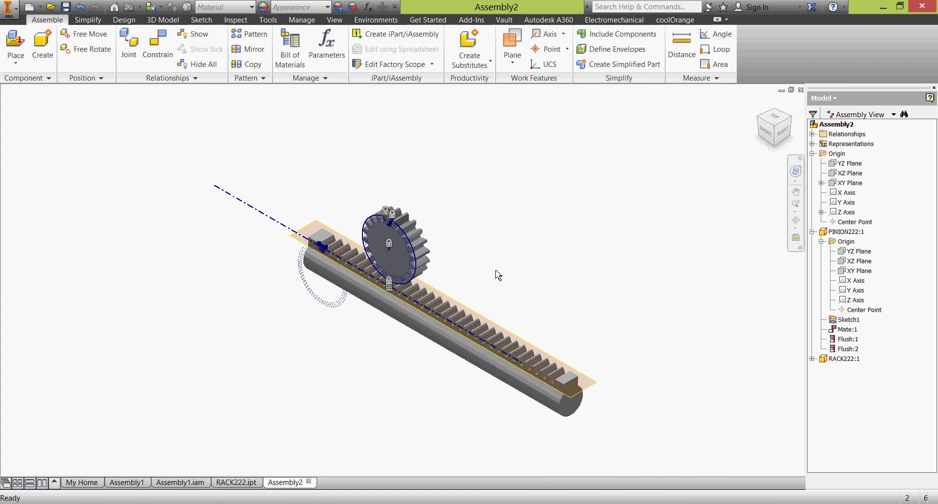
scroll(489, 268, "up", 3)
middle_click_drag(467, 256, 528, 239)
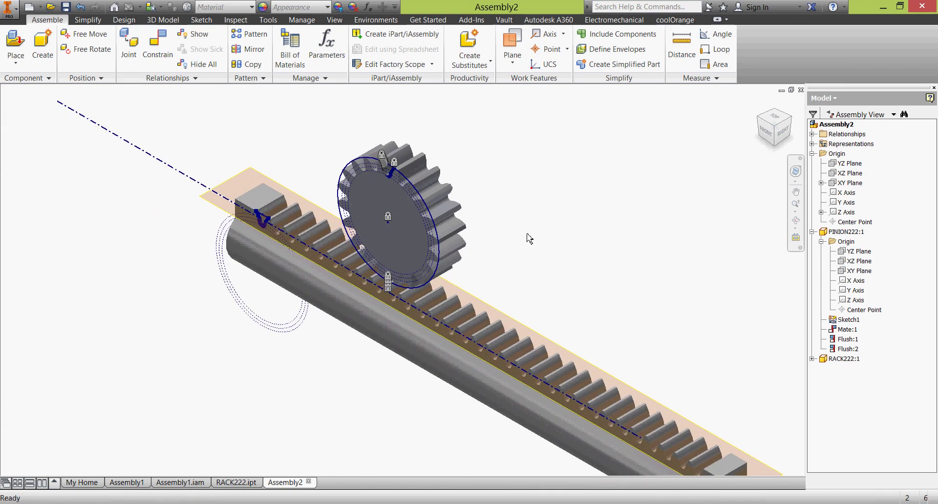
Step: From the front view, drag the rack up until its teeth mesh with the pinion
left_click(766, 131)
scroll(500, 216, "up", 3)
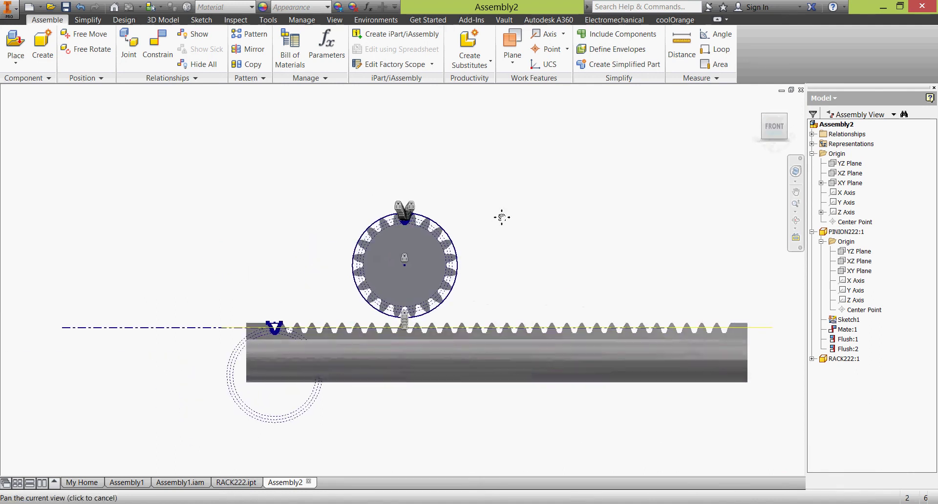
middle_click_drag(511, 256, 530, 188)
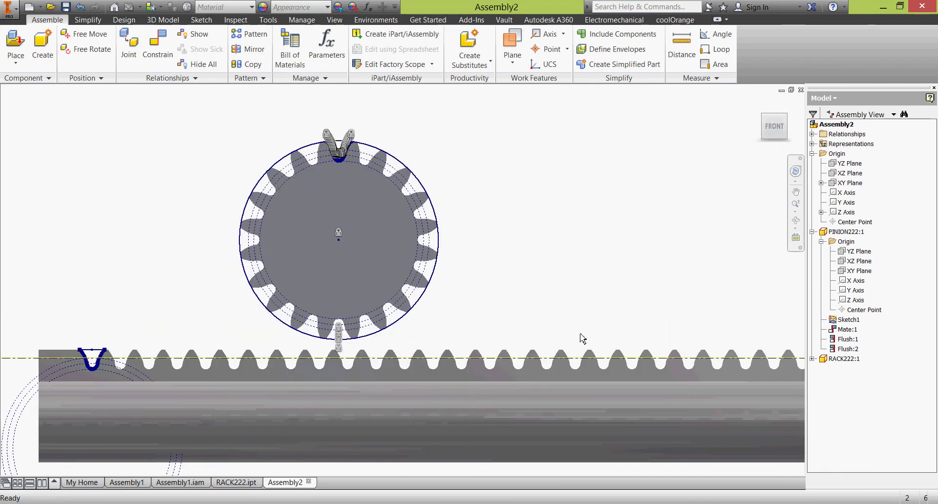
left_click_drag(546, 404, 543, 375)
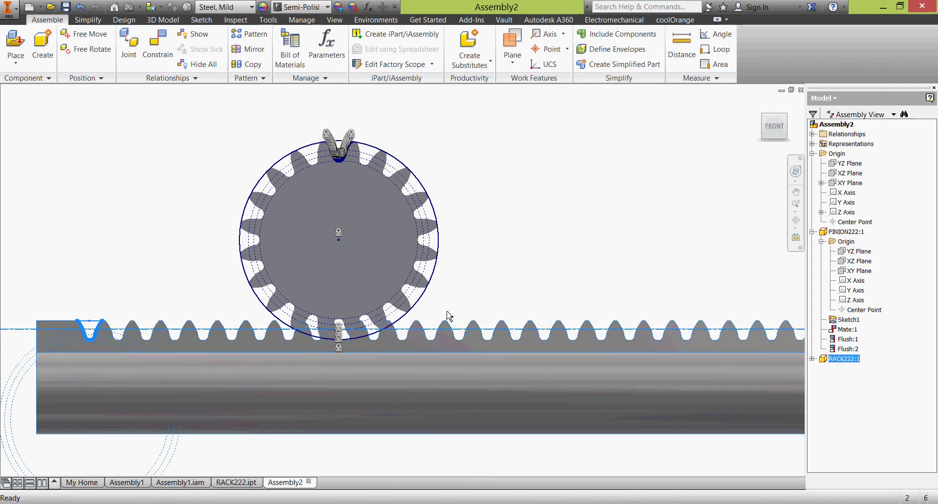
scroll(446, 317, "up", 5)
middle_click_drag(447, 314, 564, 279)
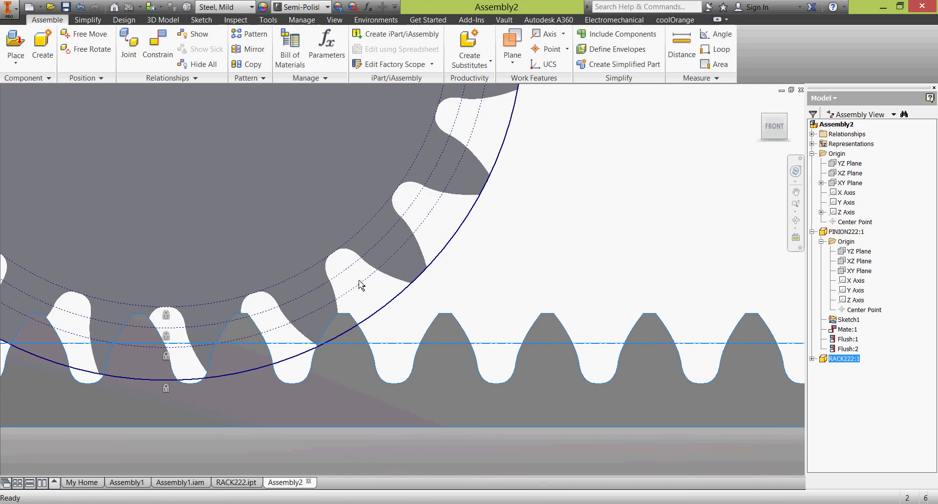
scroll(562, 238, "down", 2)
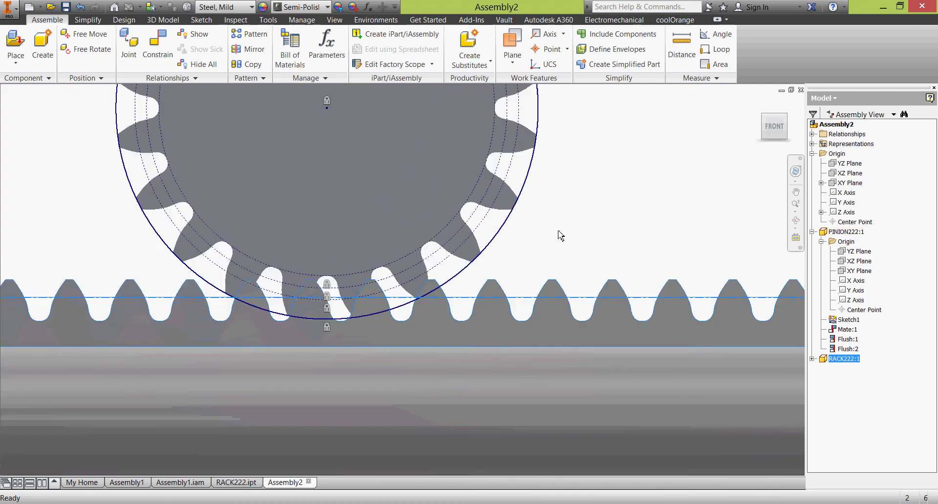
scroll(643, 256, "down", 2)
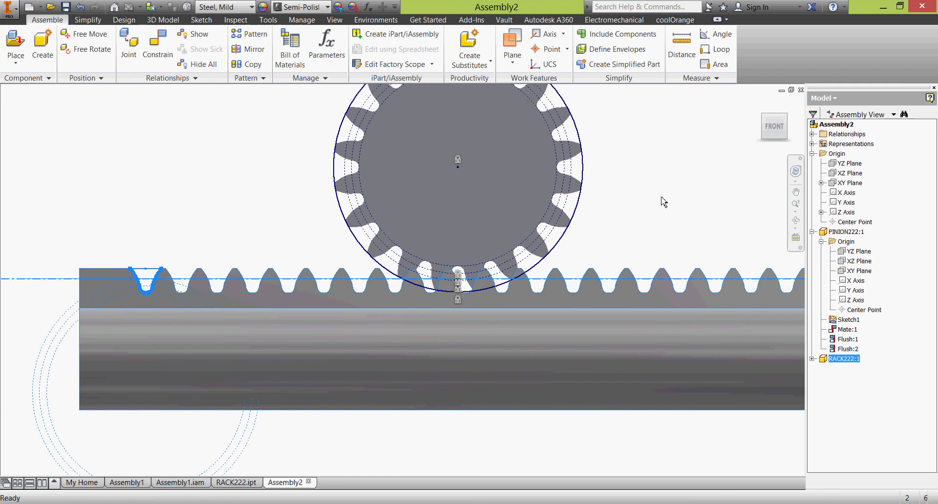
middle_click_drag(666, 197, 622, 269)
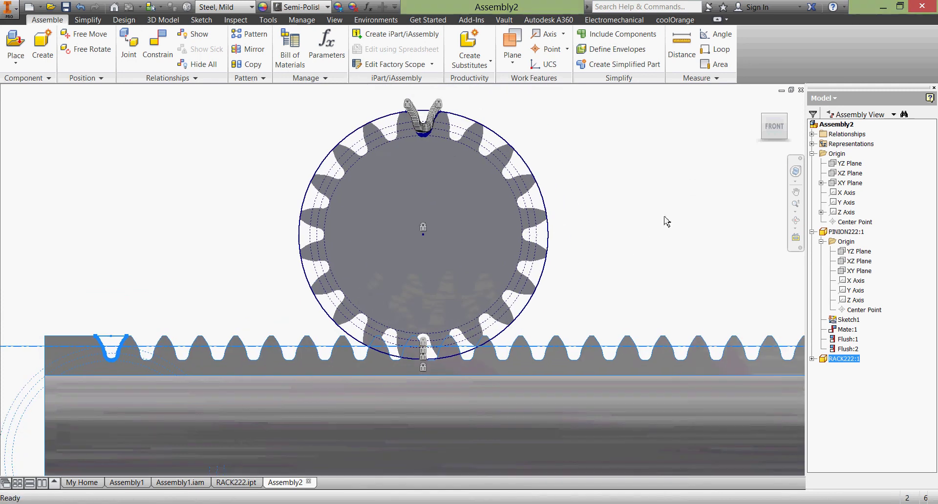
left_click(760, 104)
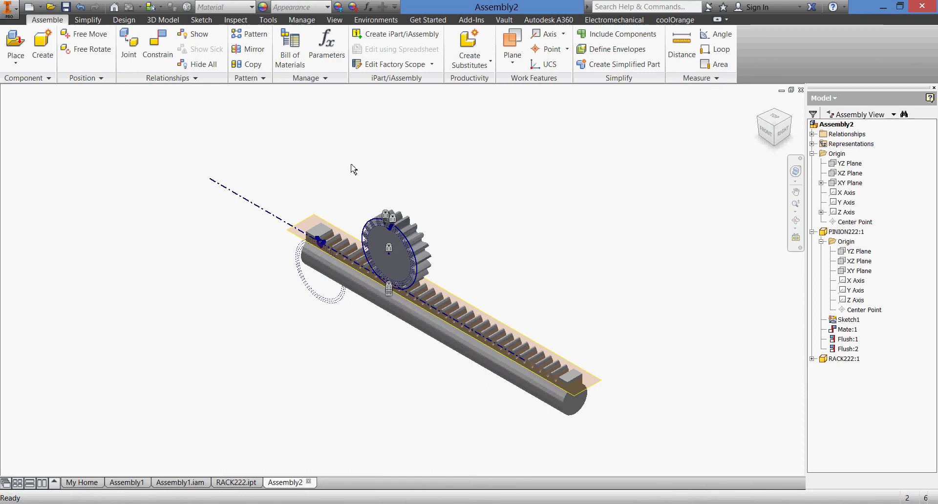
Step: Set up a flush constraint from the rack's top face to the XZ Plane with 20 mm offset
left_click(159, 49)
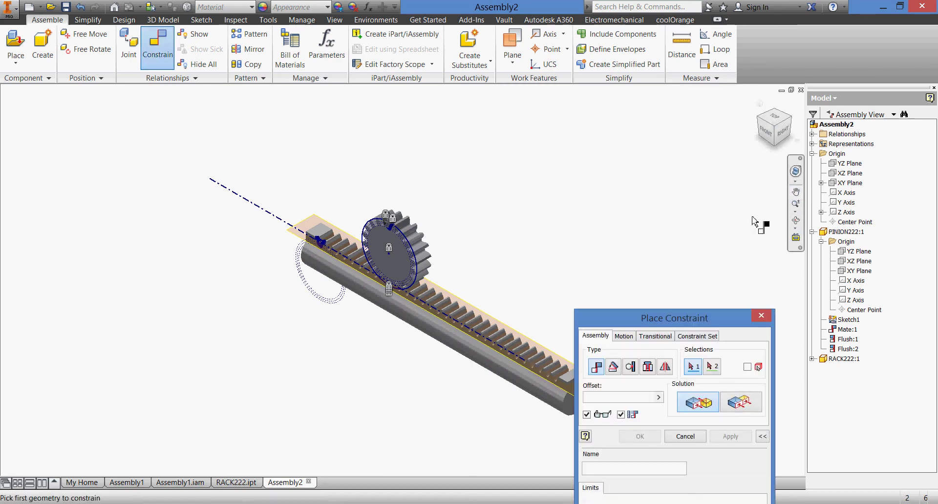
left_click(519, 335)
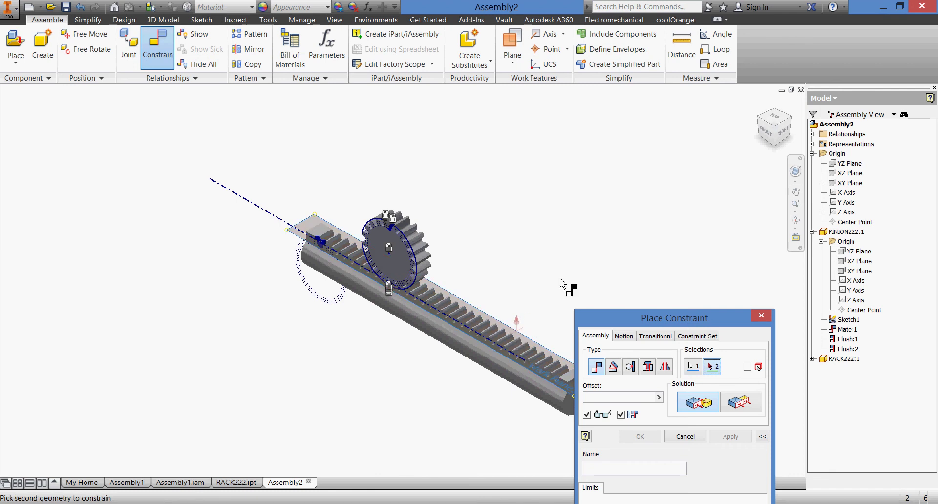
left_click(834, 175)
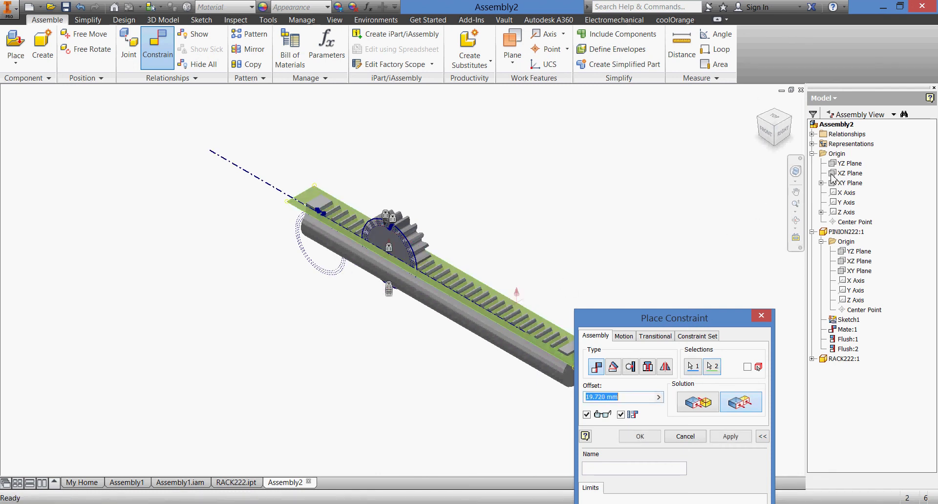
left_click(769, 136)
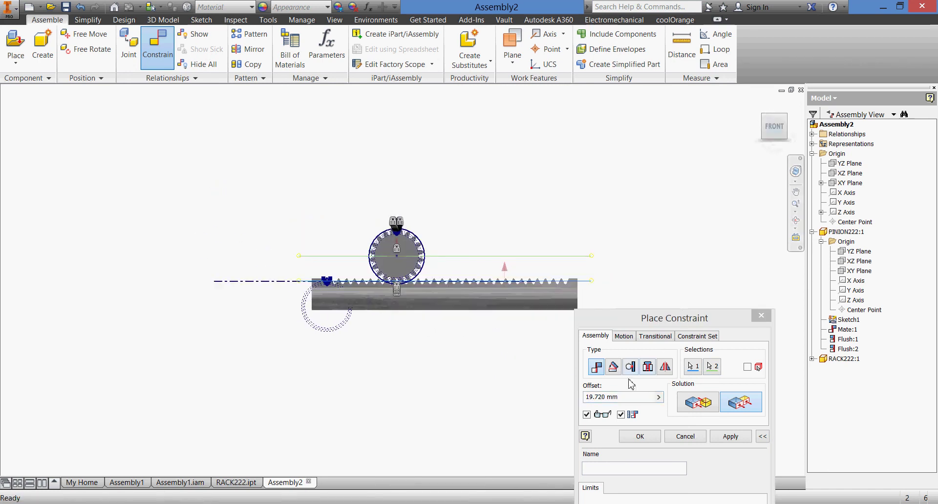
left_click(632, 396)
type("20")
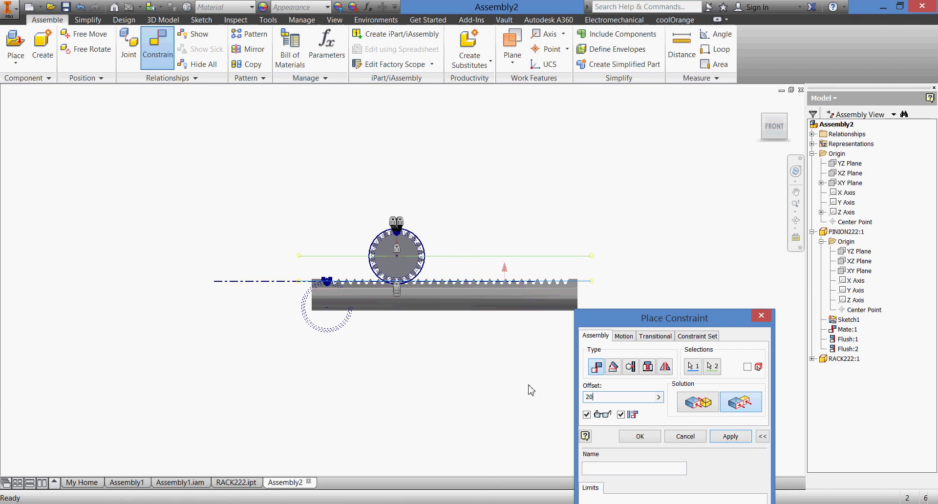
scroll(428, 342, "down", 5)
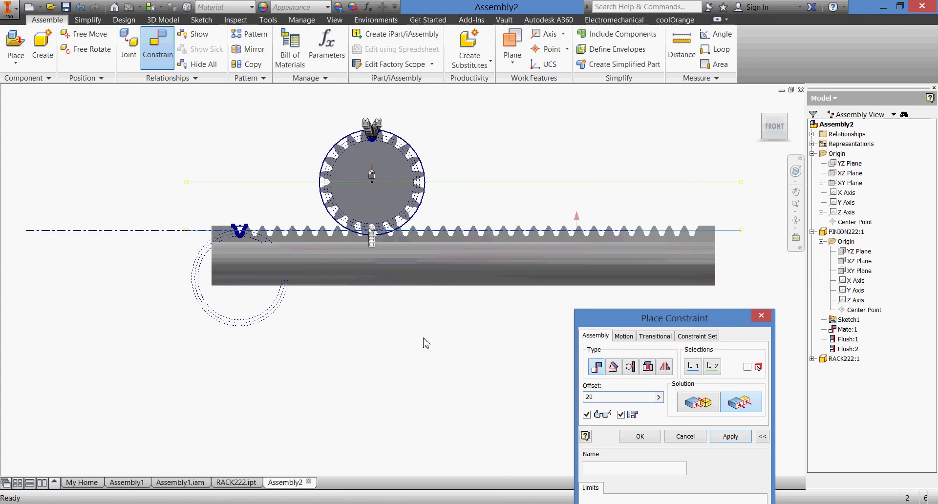
middle_click_drag(410, 279, 546, 464)
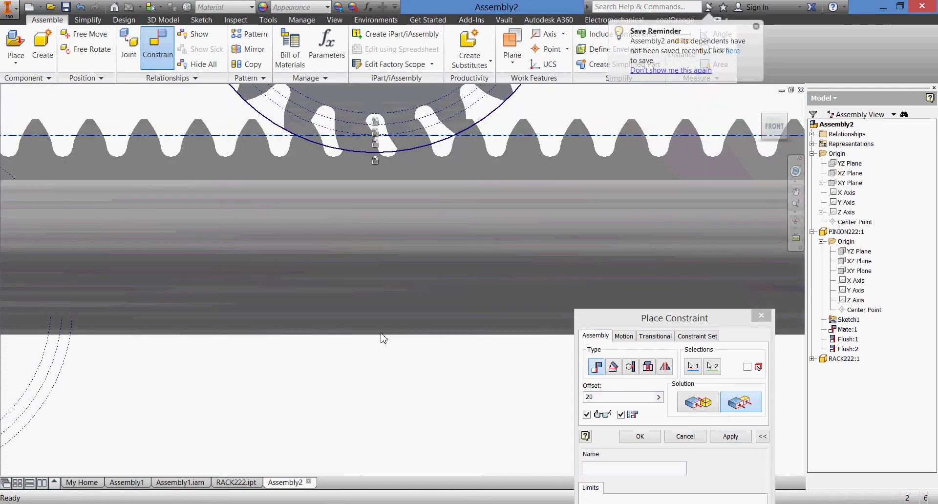
scroll(448, 307, "up", 5)
scroll(462, 266, "down", 3)
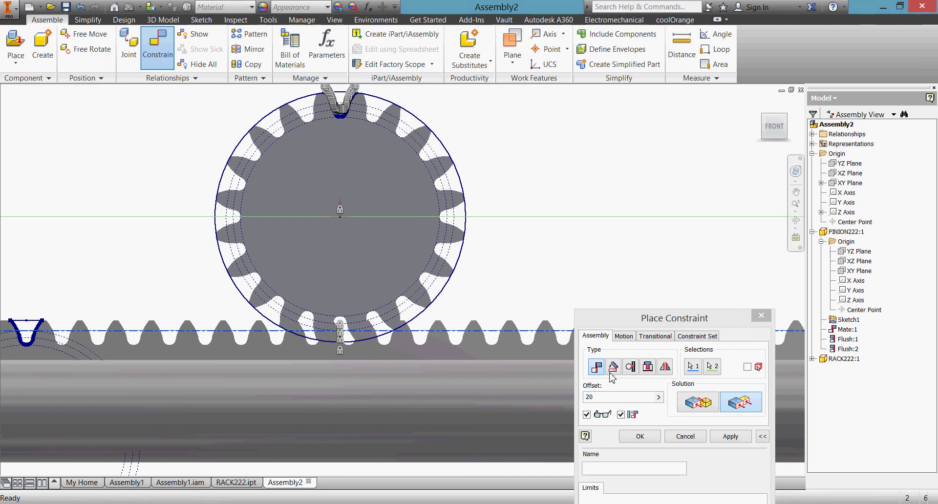
Step: Apply the 20 mm offset constraint and slide the rack left under the pinion
left_click(640, 437)
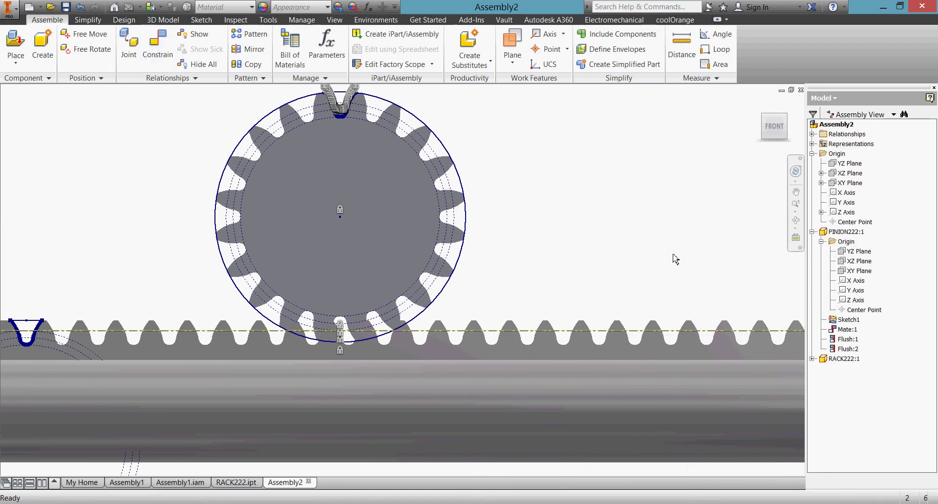
scroll(676, 259, "down", 2)
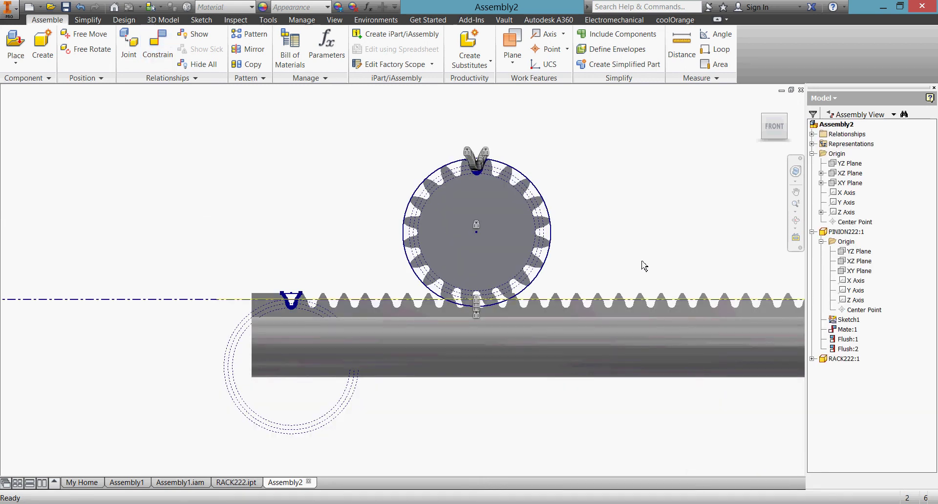
left_click_drag(653, 329, 245, 353)
Step: Nudge and fine-tune the rack's position so its teeth stay meshed with the pinion
scroll(416, 327, "up", 3)
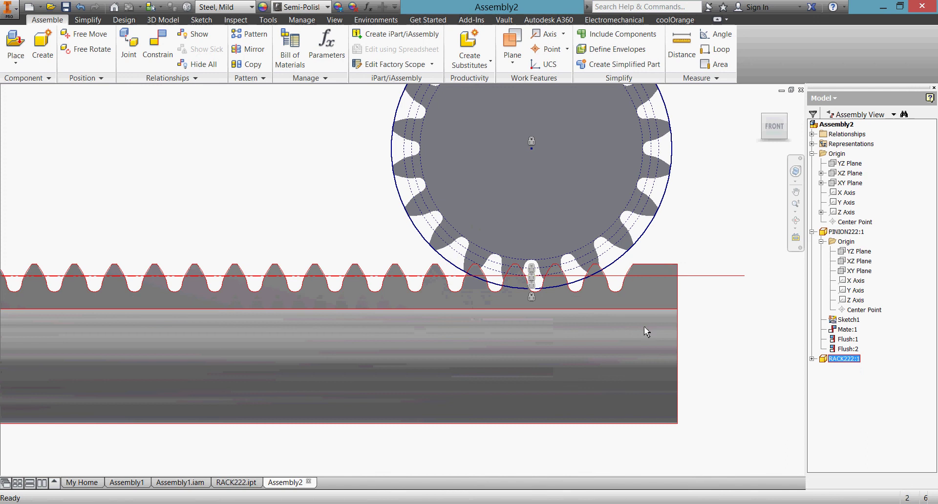
left_click_drag(640, 327, 614, 339)
scroll(557, 360, "up", 3)
left_click_drag(555, 383, 556, 384)
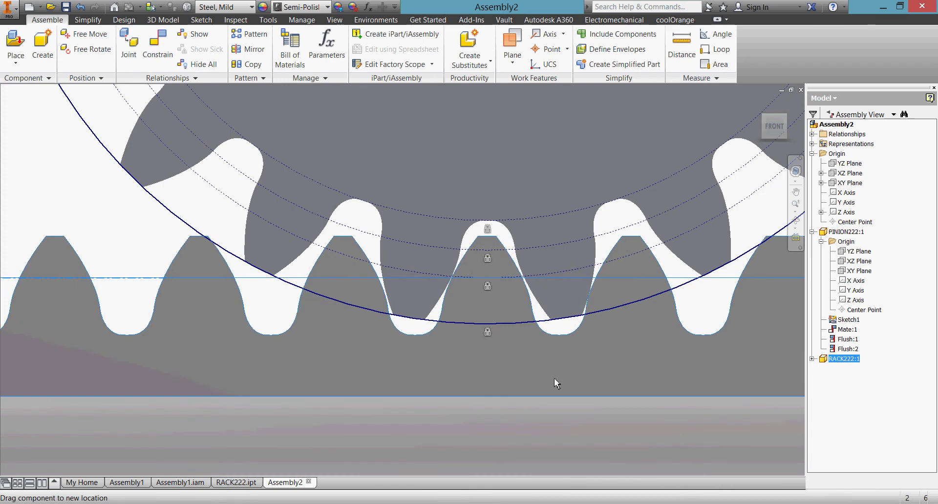
left_click_drag(555, 380, 558, 384)
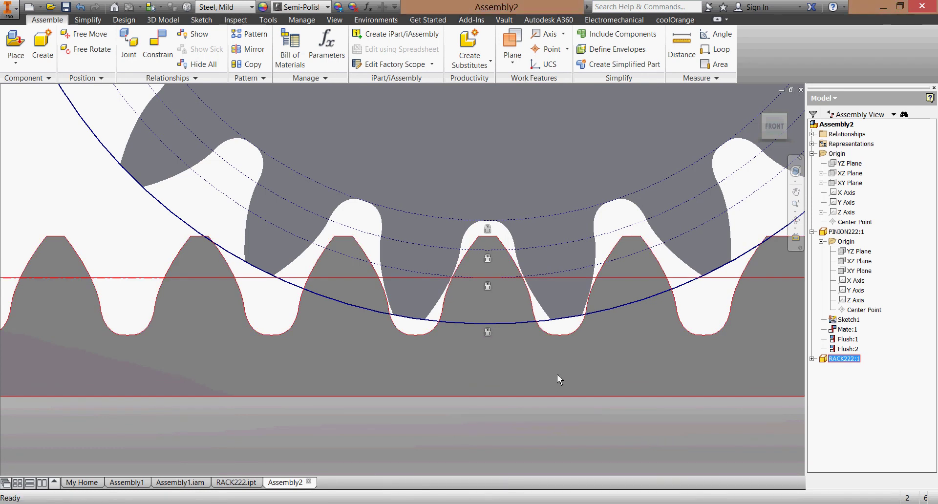
scroll(606, 359, "up", 5)
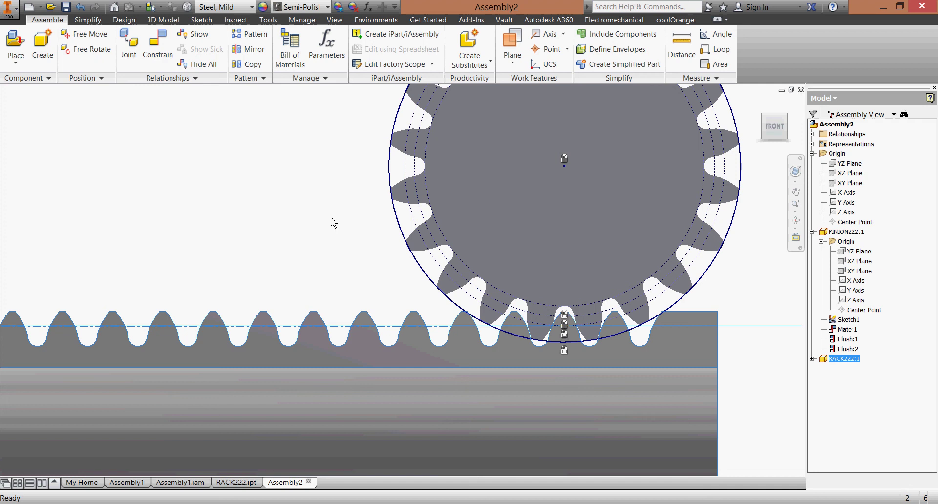
middle_click_drag(331, 222, 362, 254)
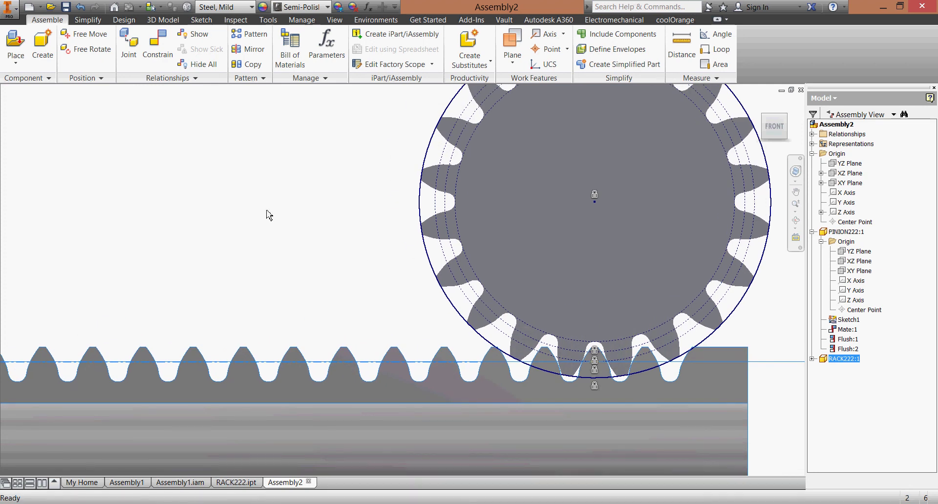
Step: Begin a Rotation-Translation motion constraint, picking the pinion's circular edge as first geometry
left_click(157, 47)
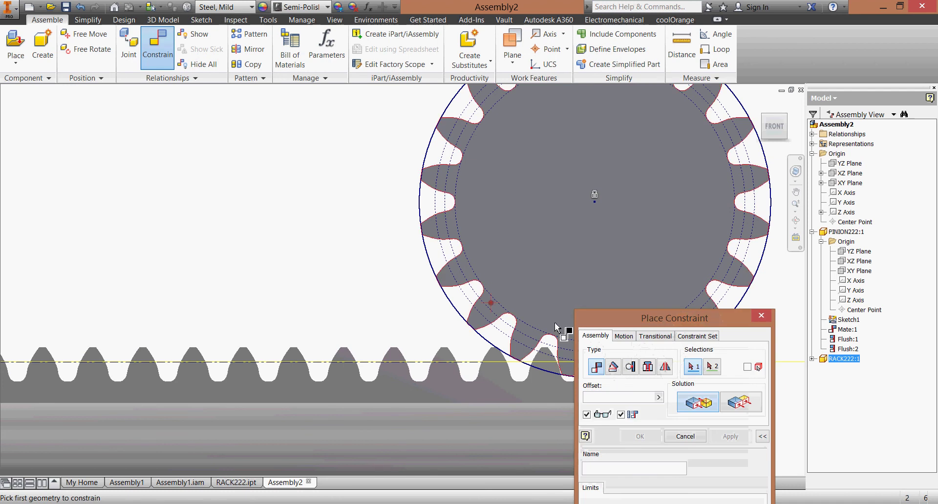
left_click(624, 336)
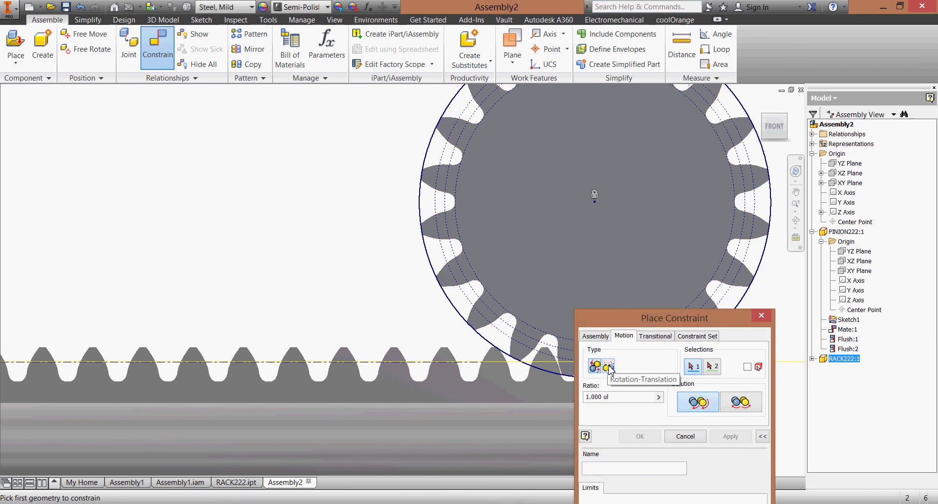
left_click(609, 367)
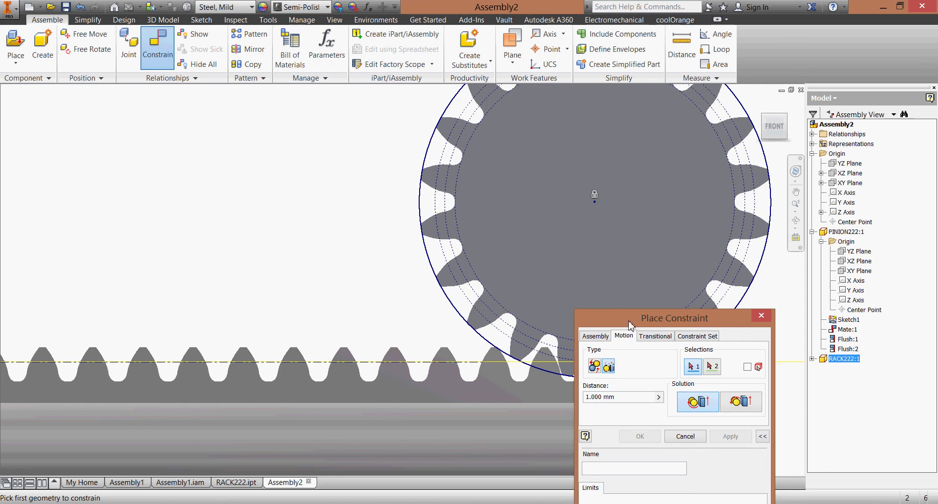
left_click_drag(630, 325, 788, 386)
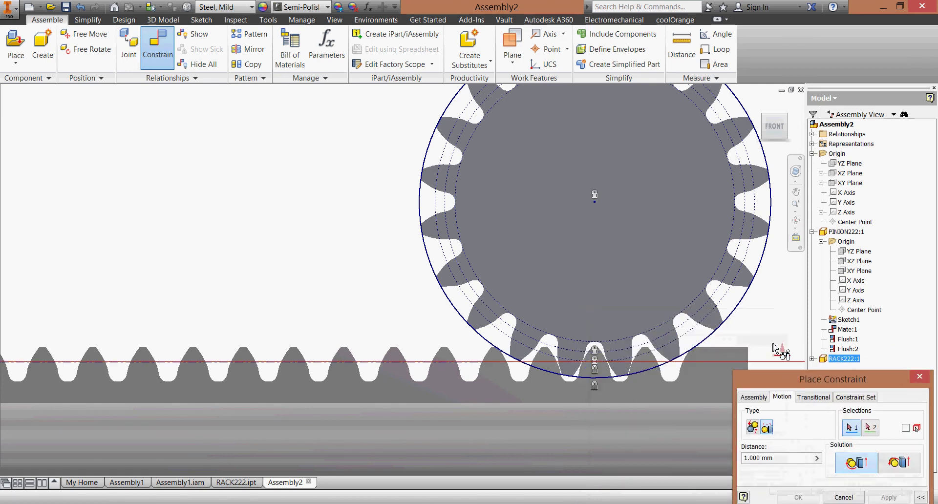
left_click(727, 298)
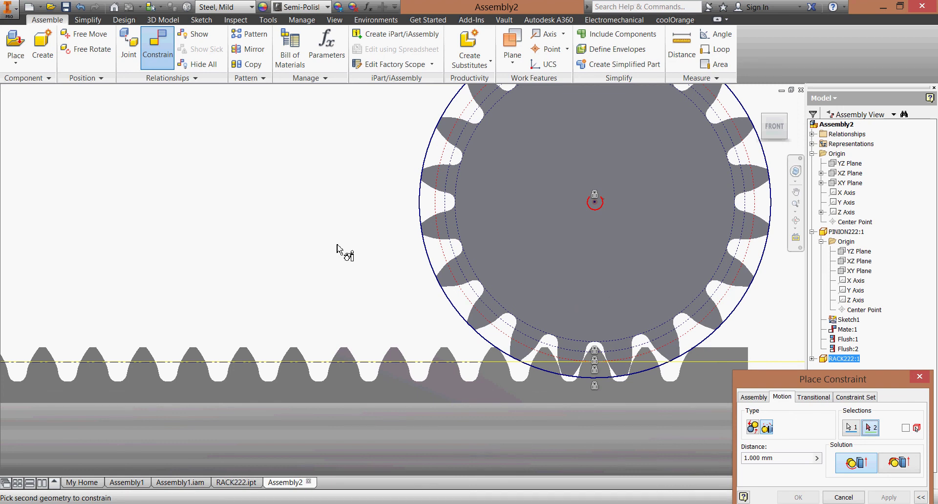
Step: Pick the rack's dash-dot line as second geometry, then cancel the motion constraint
scroll(344, 252, "down", 5)
middle_click_drag(281, 223, 692, 281)
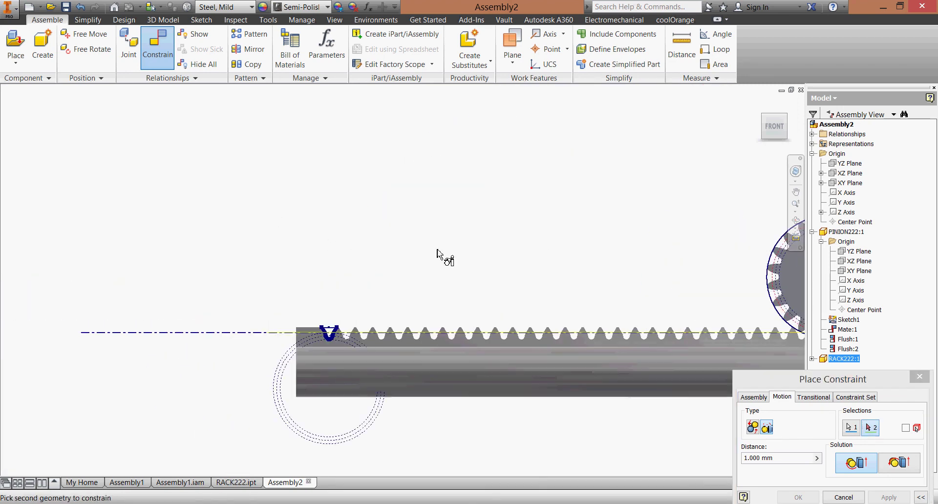
left_click(229, 333)
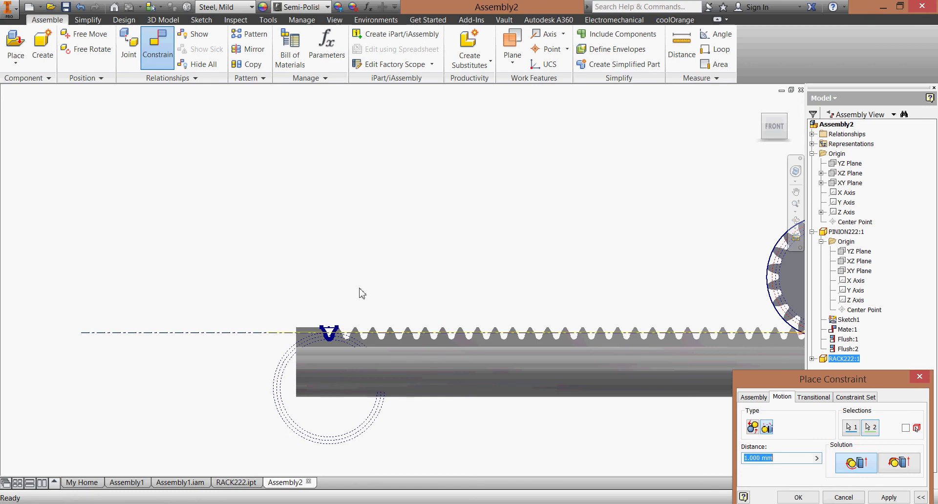
scroll(499, 261, "down", 3)
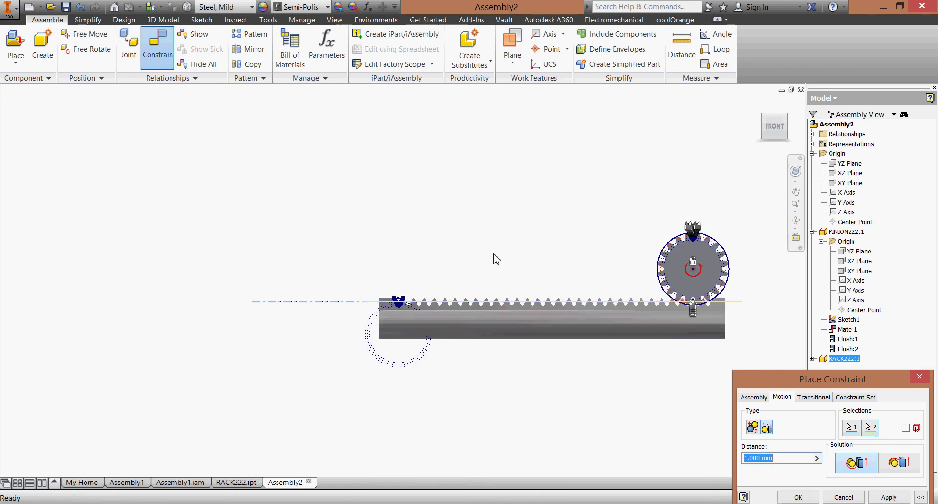
middle_click_drag(496, 256, 482, 269, "shift")
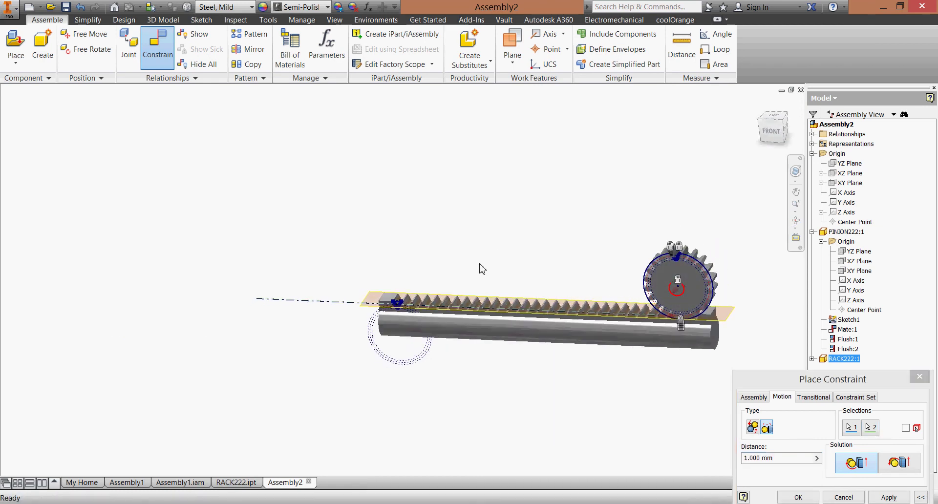
key("Escape")
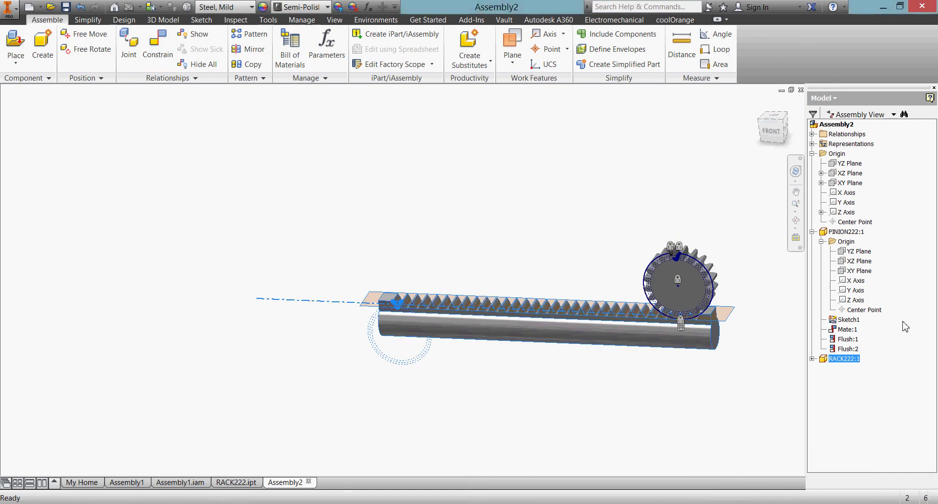
Step: Turn off visibility of the rack's Work Plane2
left_click(813, 360)
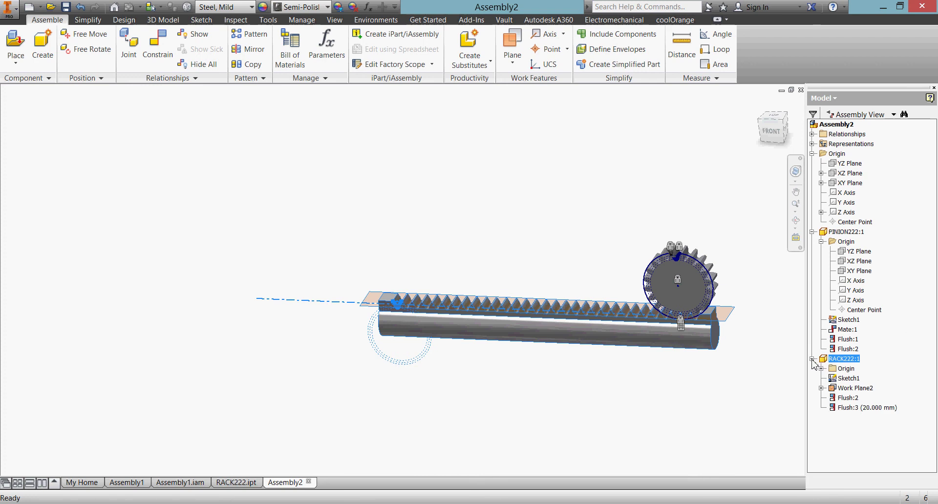
left_click(831, 389)
right_click(831, 390)
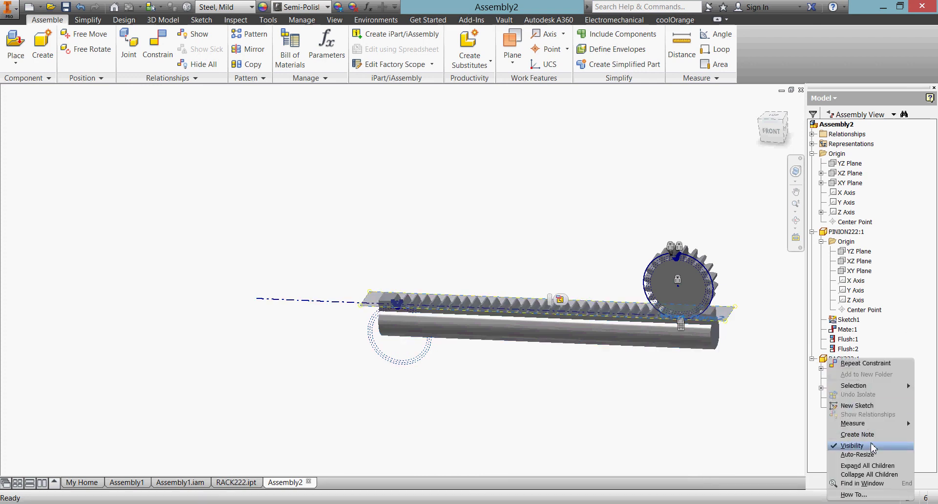
left_click(845, 444)
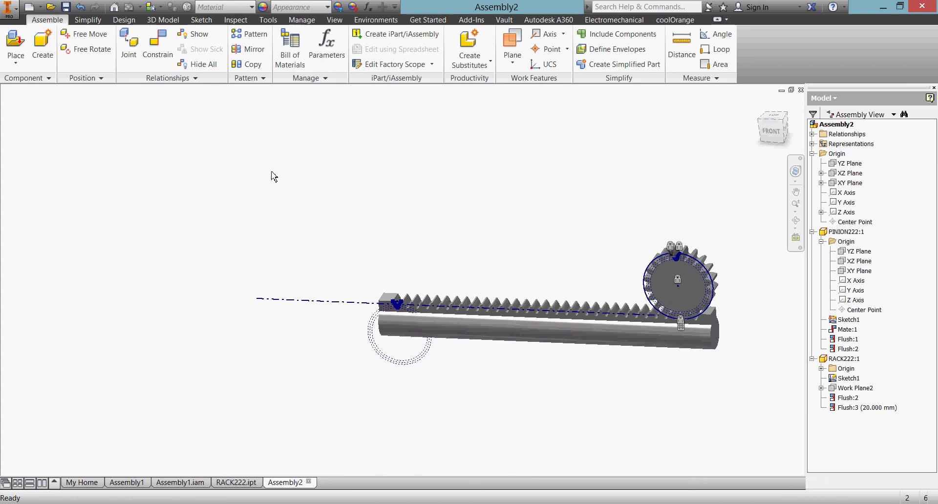
Step: Start a Rack and Pinion motion constraint from the pinion's pitch circle to the rack's pitch line
left_click(158, 49)
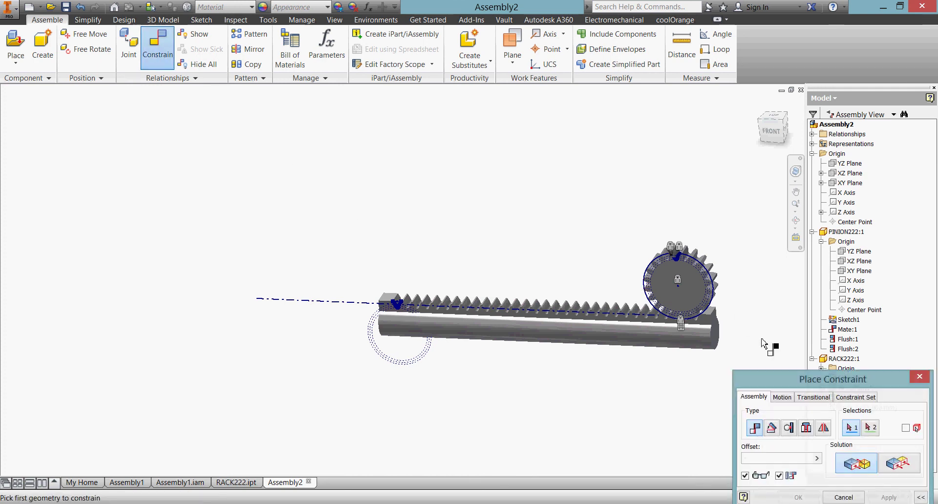
left_click(783, 398)
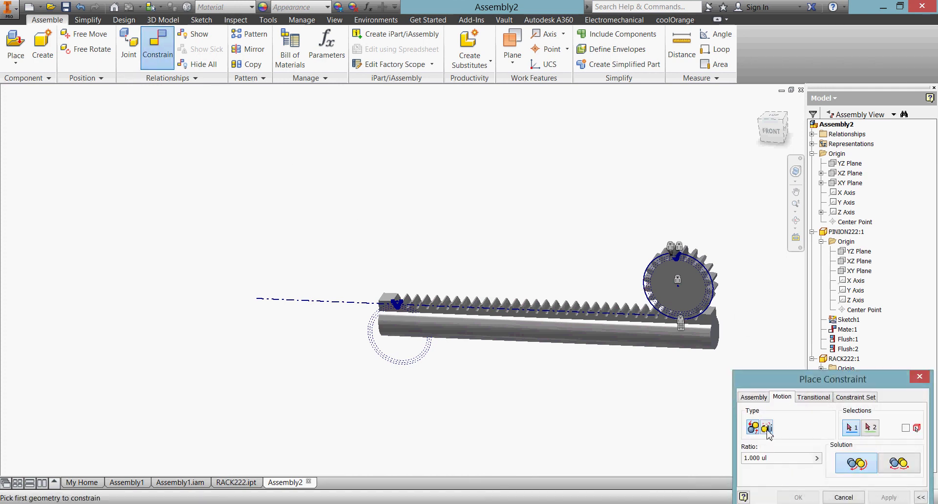
left_click(767, 427)
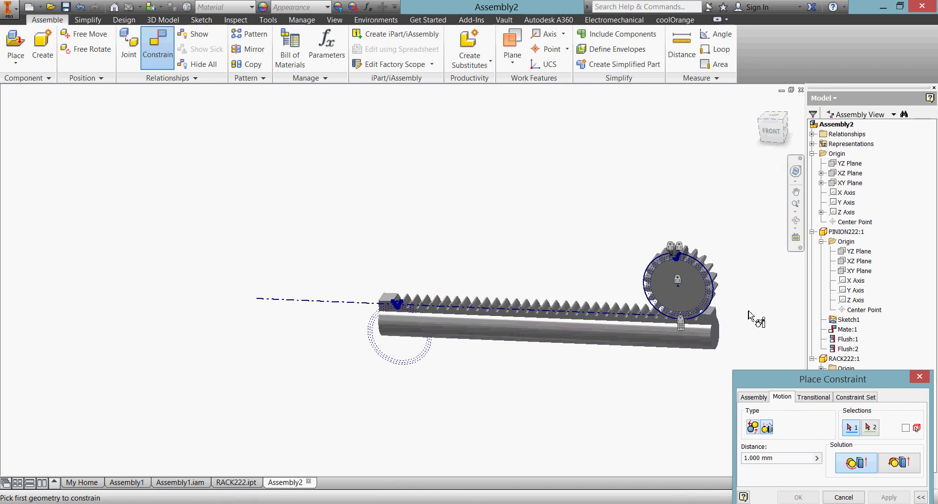
scroll(752, 293, "up", 5)
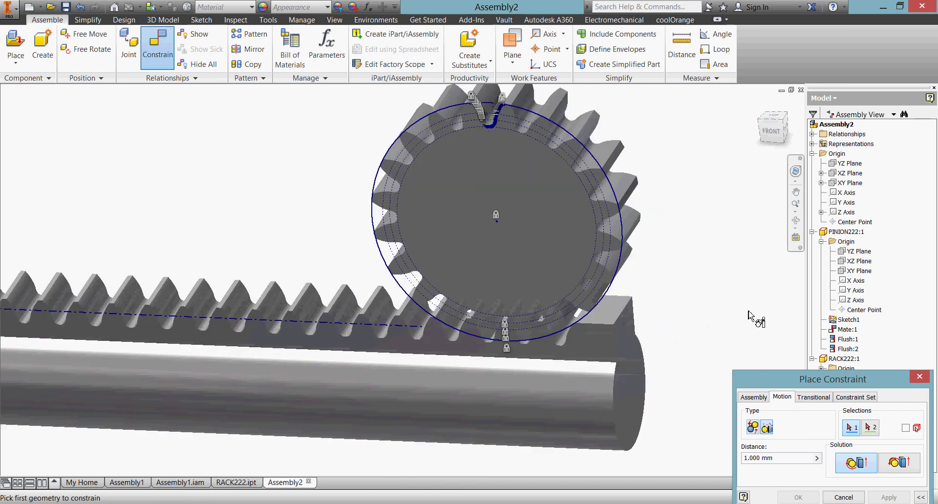
left_click(602, 192)
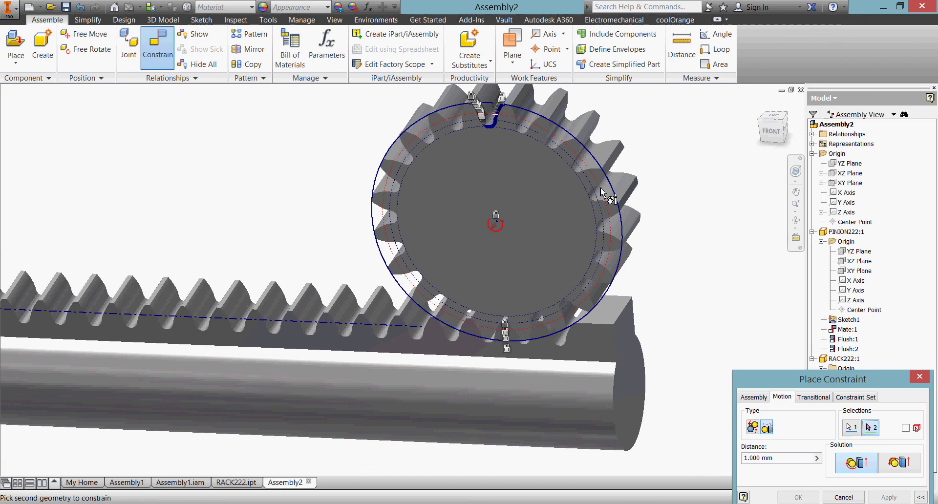
middle_click_drag(315, 210, 617, 241)
scroll(457, 242, "down", 5)
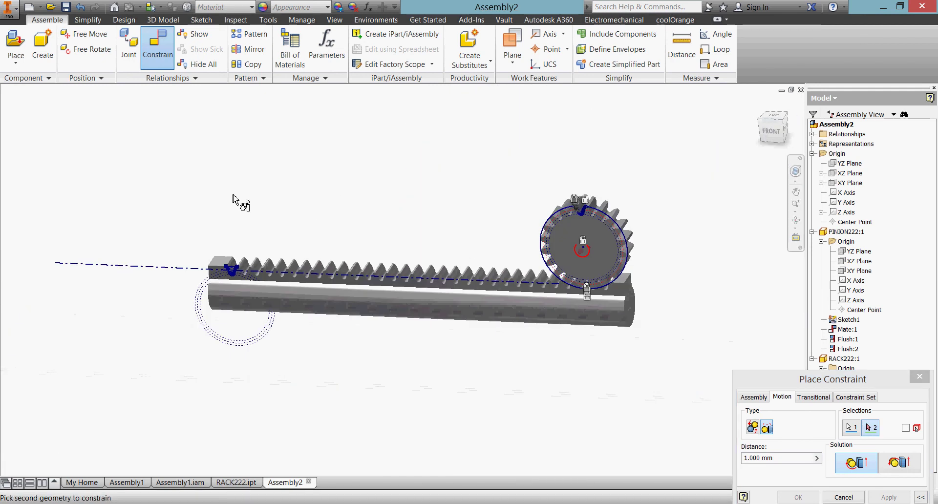
left_click(177, 272)
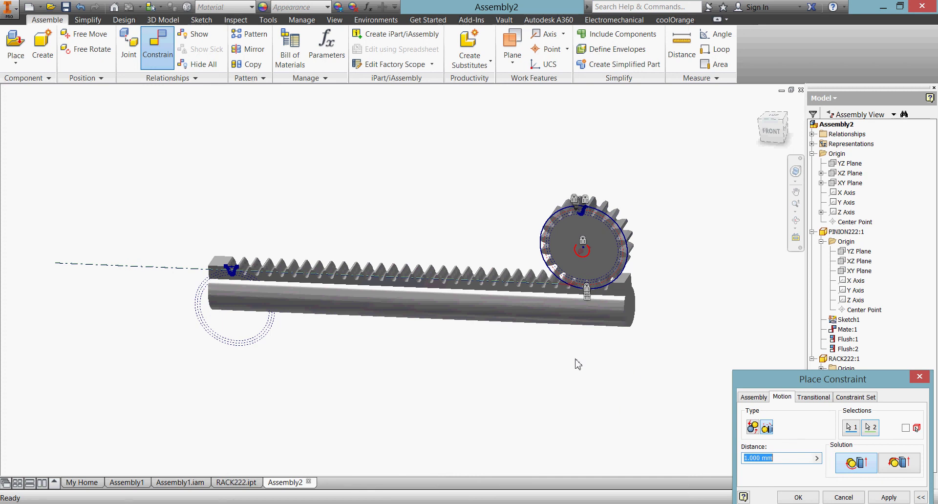
scroll(421, 339, "up", 3)
middle_click_drag(421, 339, 409, 357)
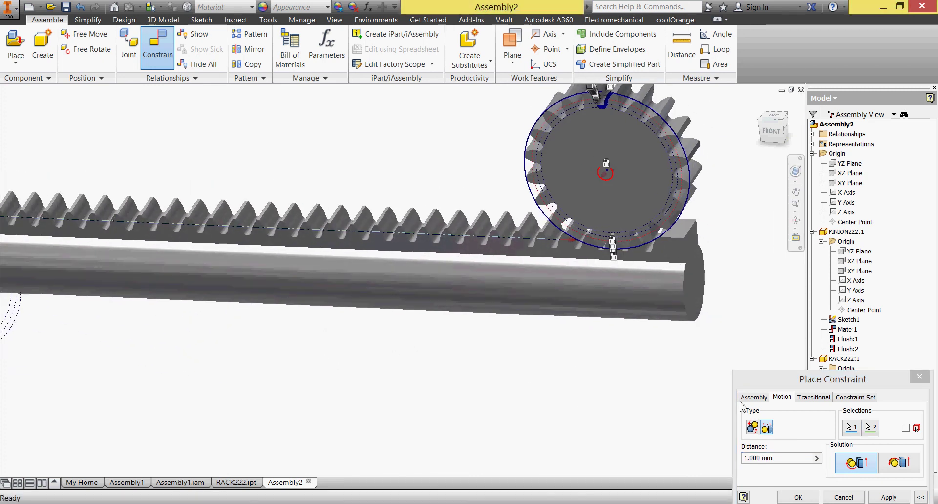
left_click_drag(777, 383, 777, 292)
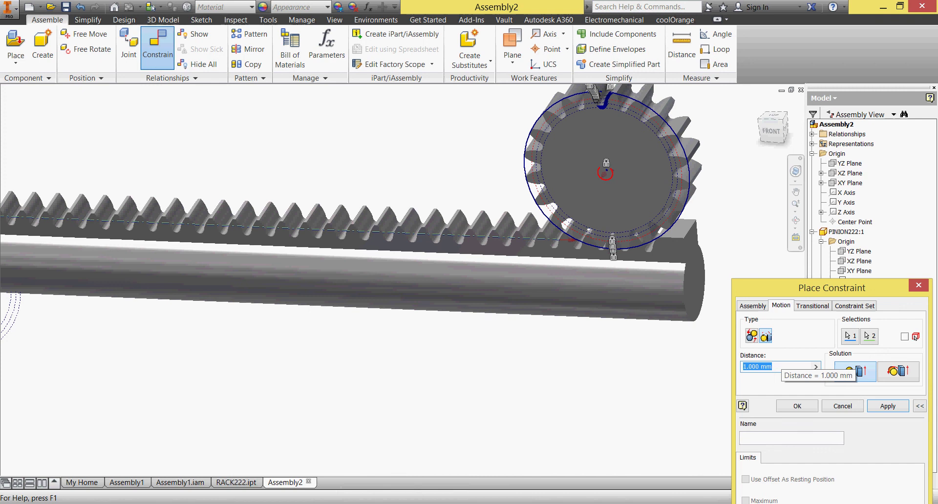
Step: Compute 40 × π in Calculator and copy the result into the constraint's Distance field
left_click(362, 502)
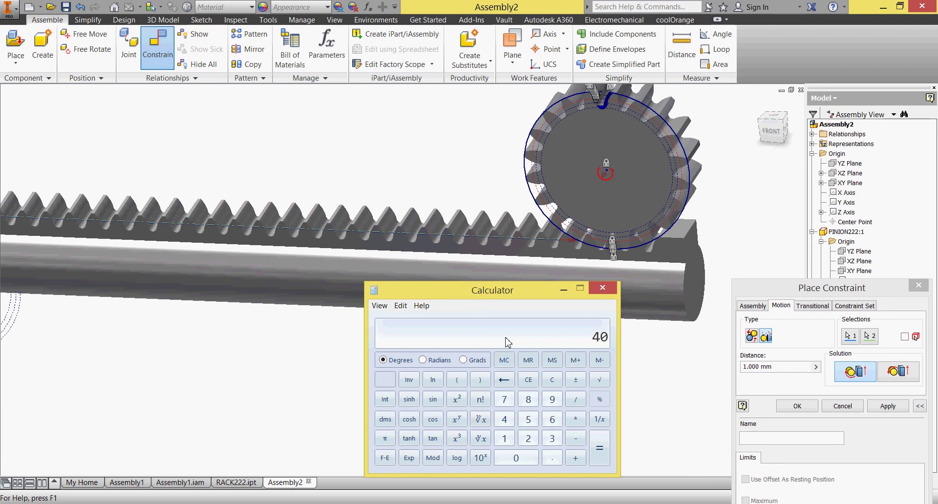
left_click(385, 438)
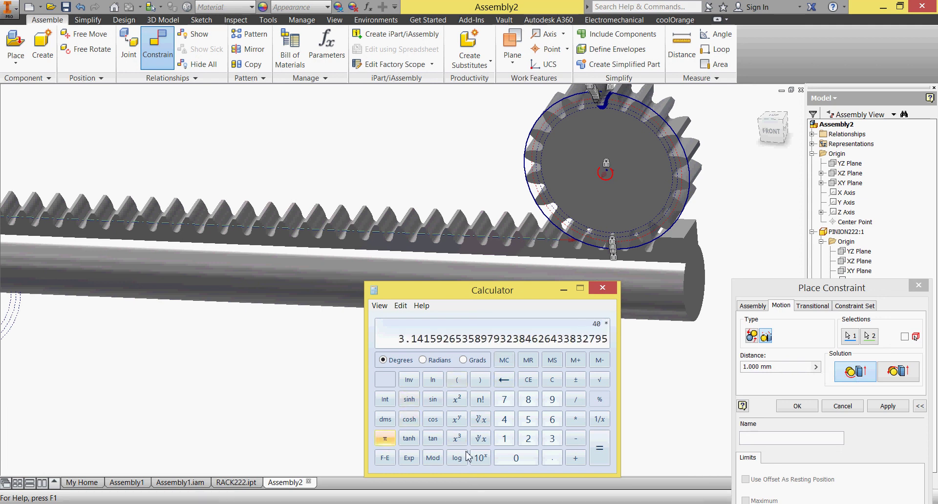
left_click(600, 449)
right_click(519, 345)
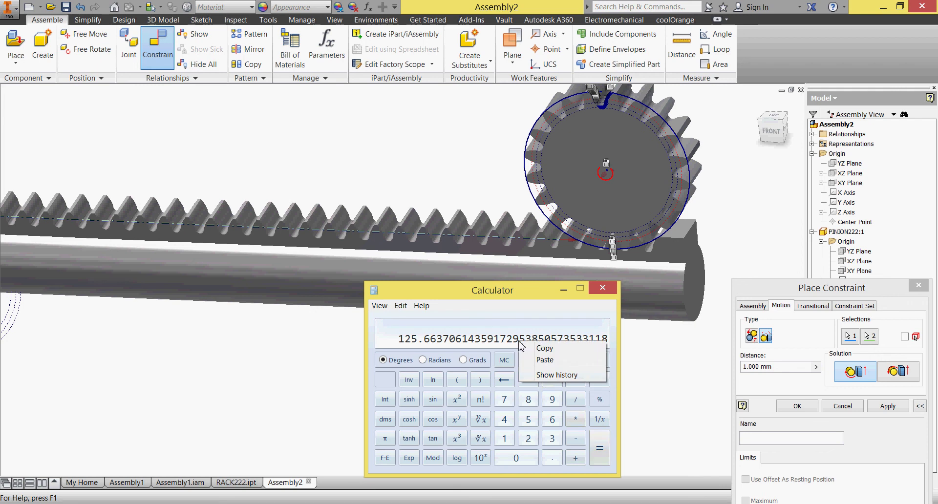
left_click(532, 348)
left_click(768, 367)
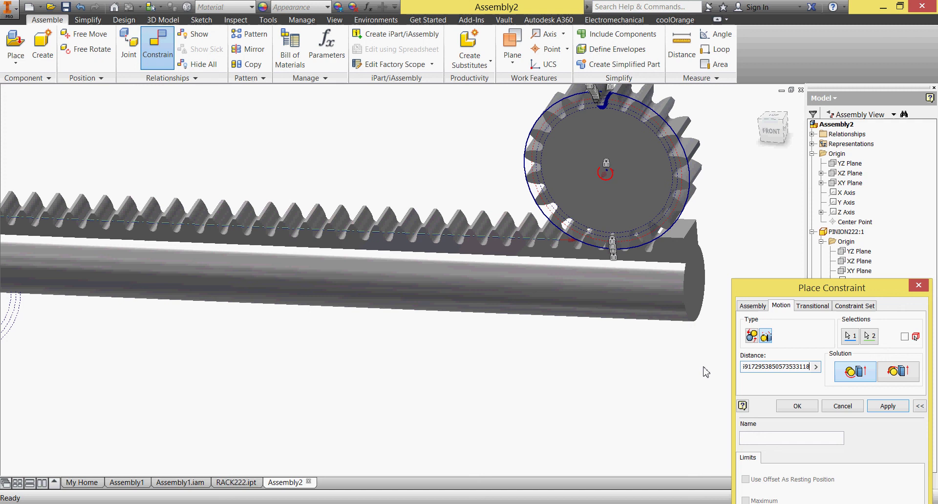
Step: Apply the 125.664 mm Rotation/Translation constraint, then hide both the rack's and pinion's Sketch1
left_click(798, 407)
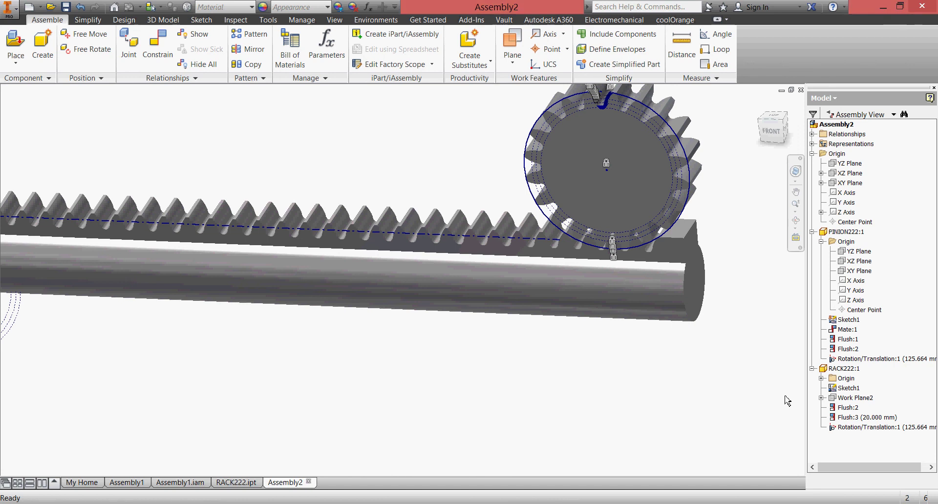
right_click(835, 388)
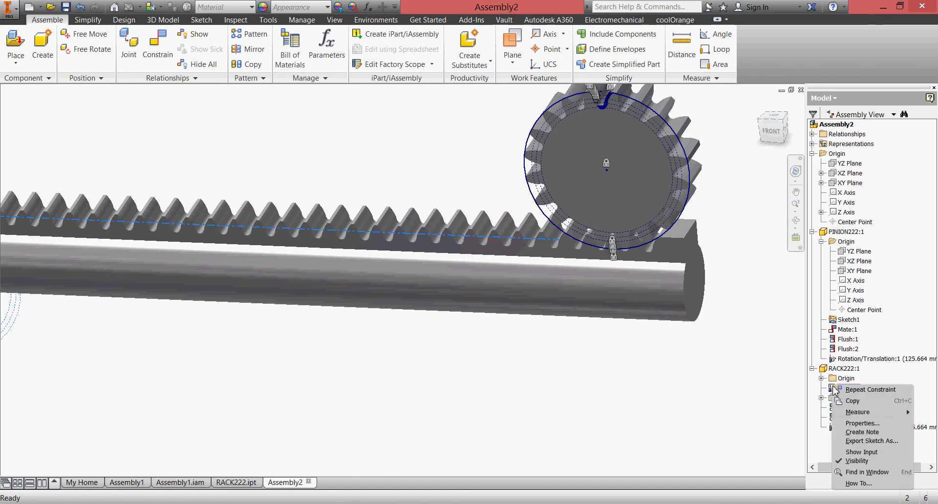
left_click(857, 461)
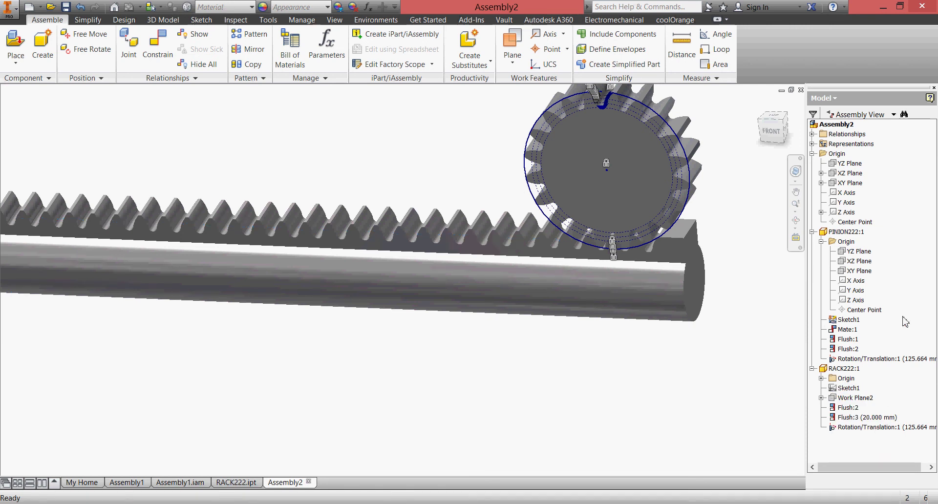
right_click(857, 324)
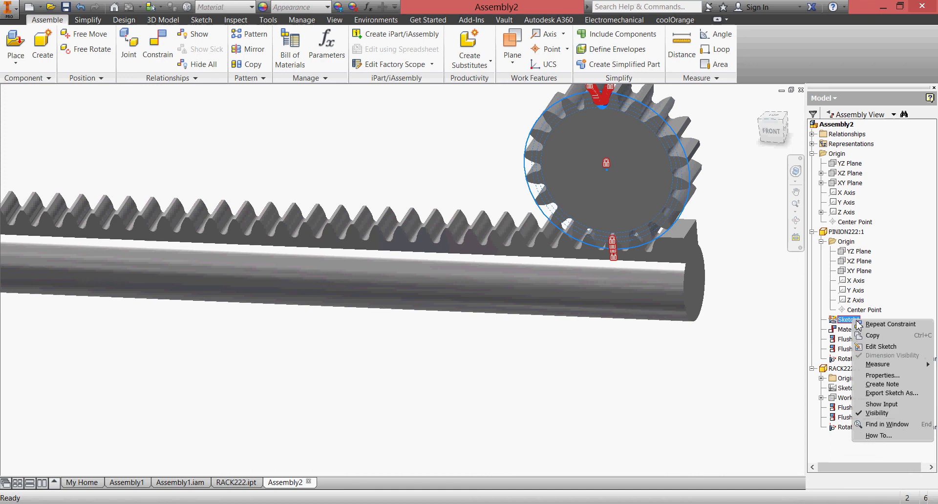
left_click(901, 413)
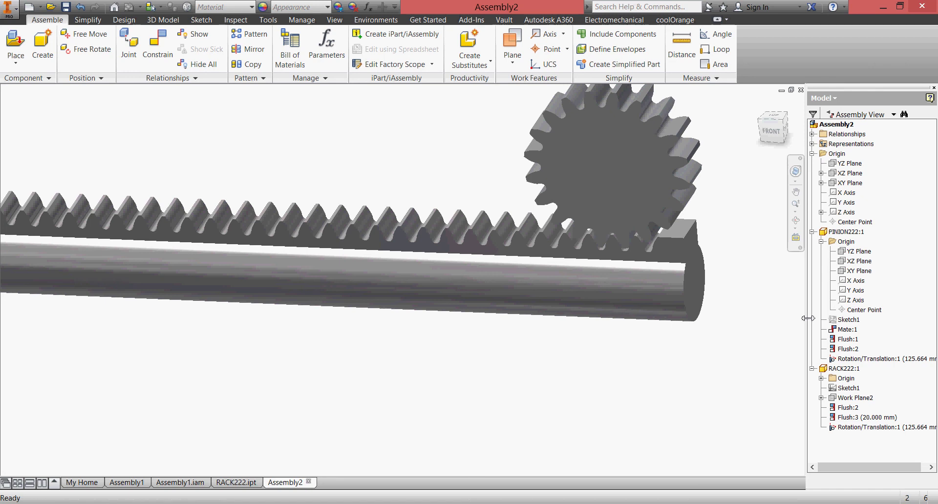
left_click_drag(804, 318, 733, 318)
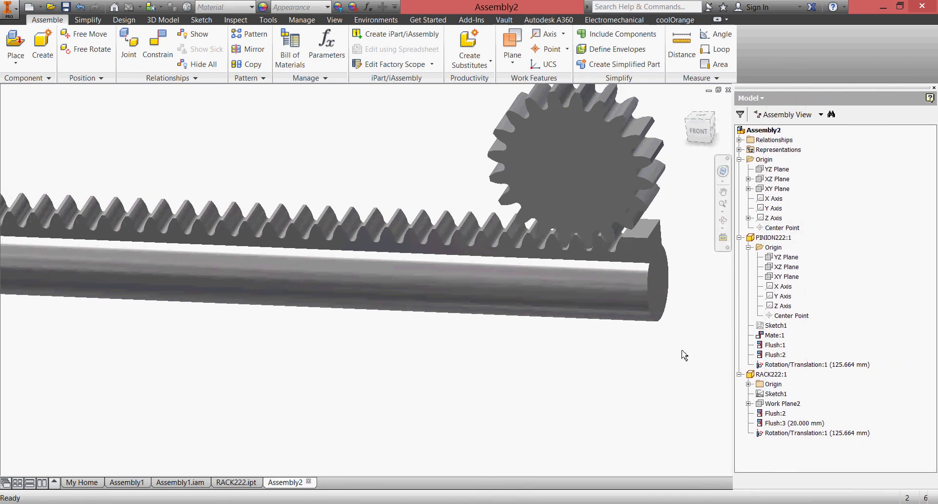
scroll(684, 356, "down", 3)
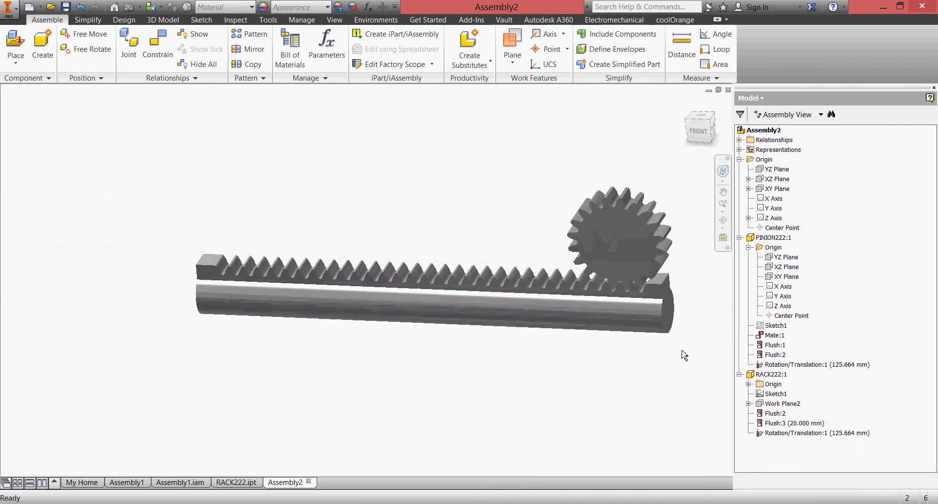
Step: Add a 0.00 deg directed Angle constraint between the assembly's and PINION222's YZ Planes
left_click(159, 54)
left_click(771, 337)
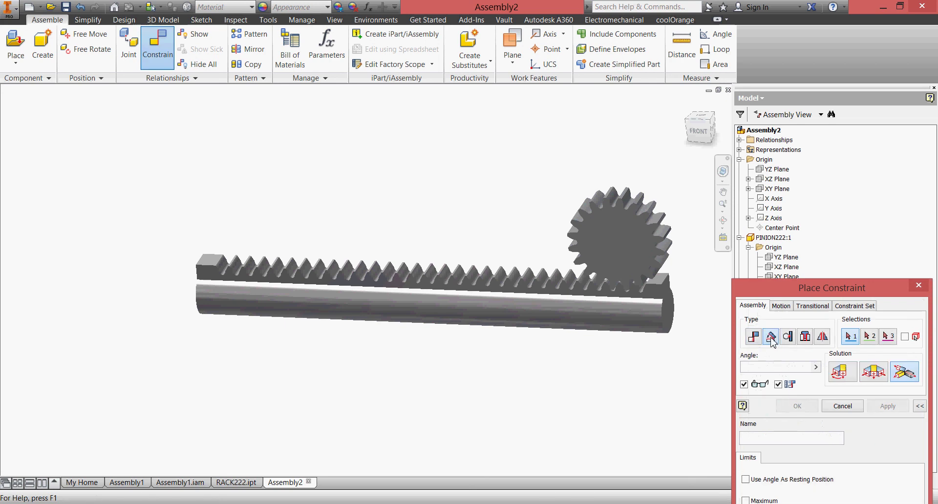
left_click_drag(809, 292, 564, 423)
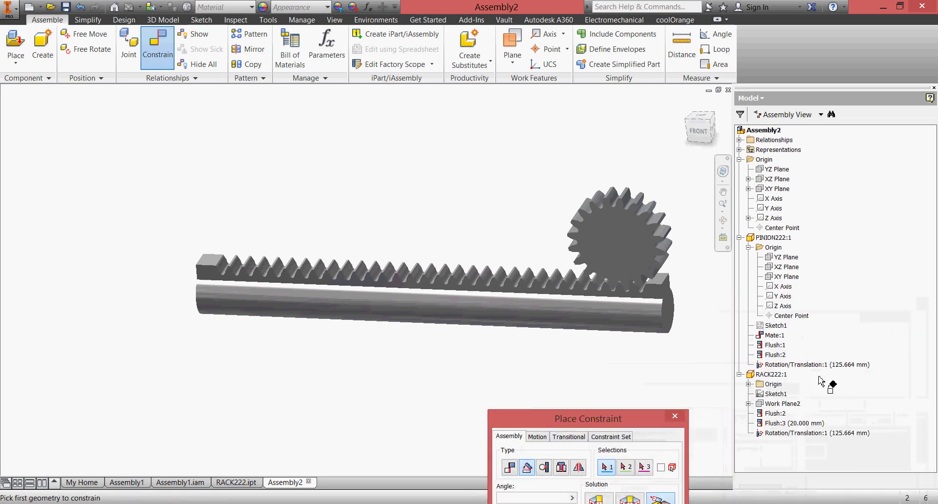
left_click(788, 170)
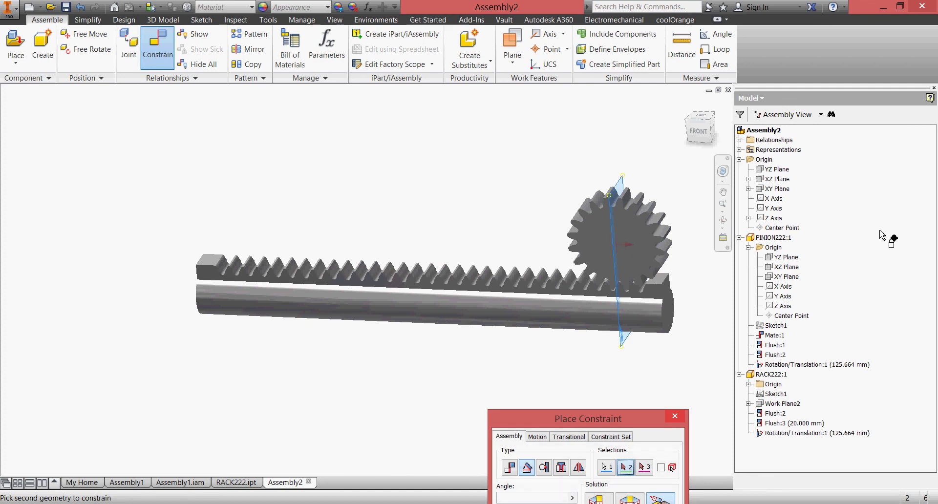
left_click(790, 261)
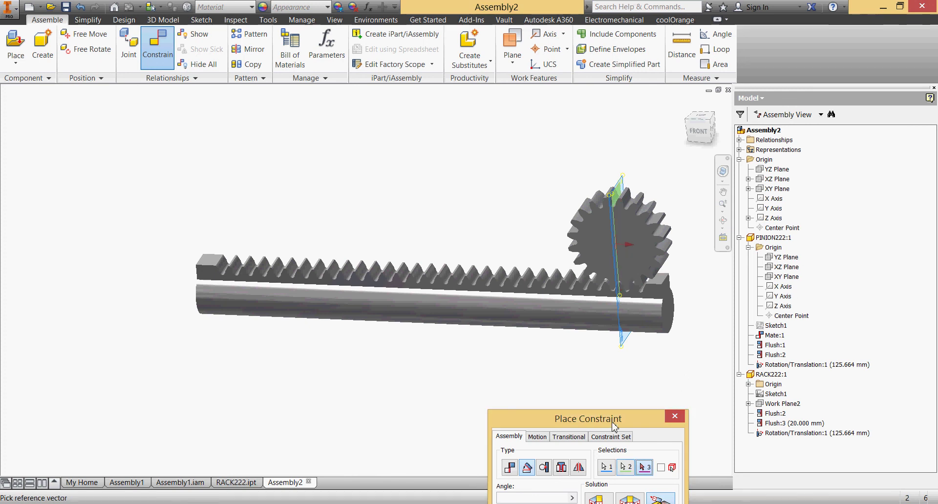
left_click_drag(636, 413, 758, 312)
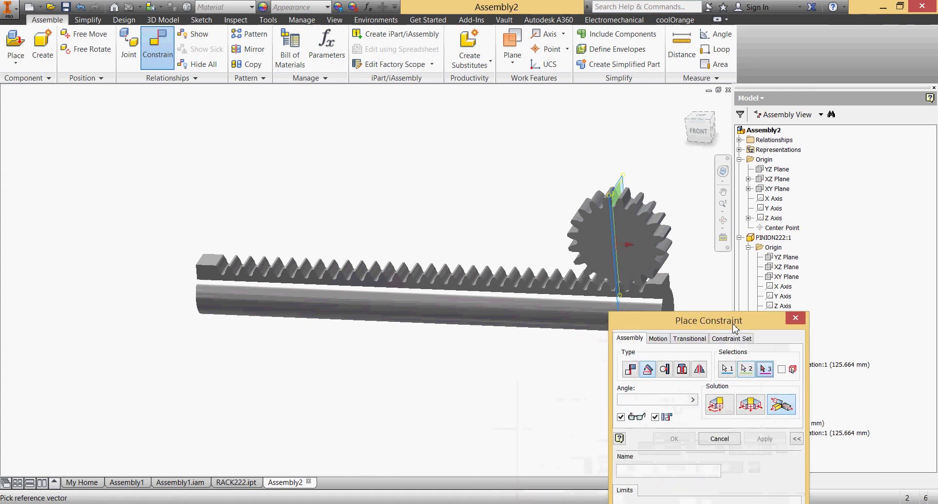
left_click(643, 403)
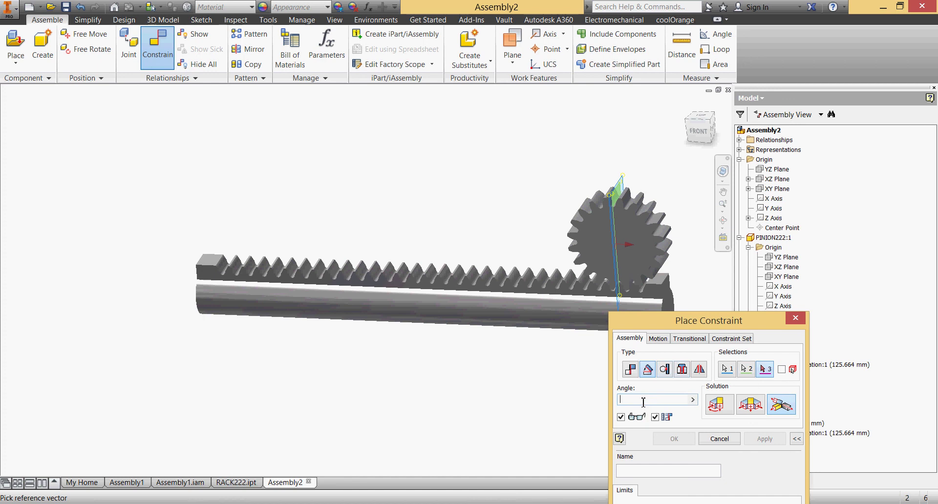
left_click(720, 405)
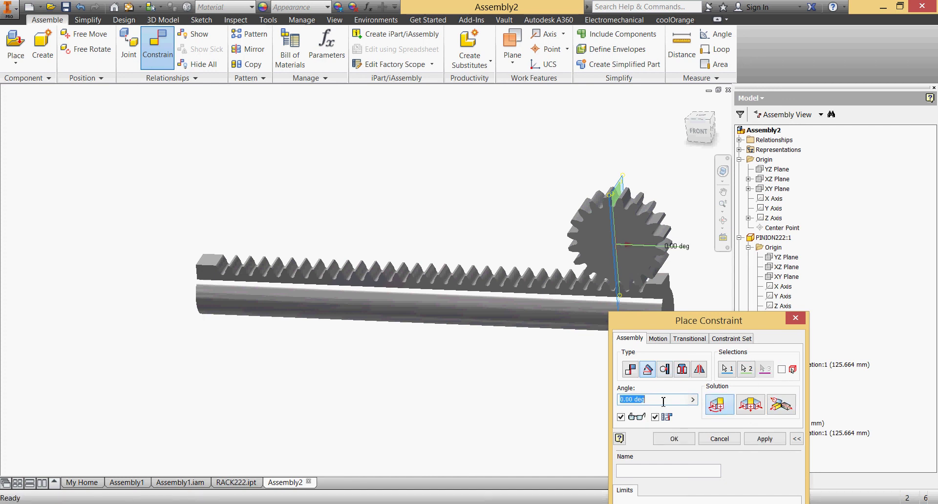
left_click(675, 439)
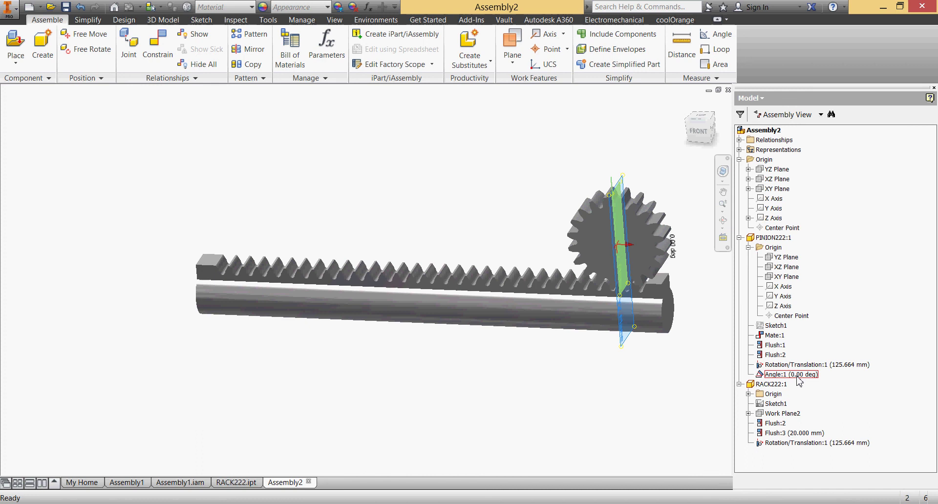
Step: Rename the Angle:1 constraint to DRIVE MOTION
right_click(796, 377)
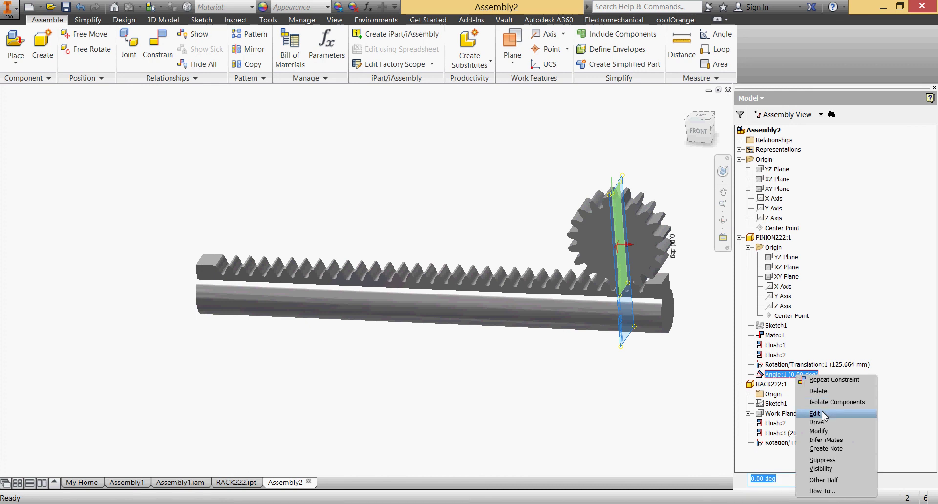
left_click(815, 414)
left_click_drag(694, 369, 788, 169)
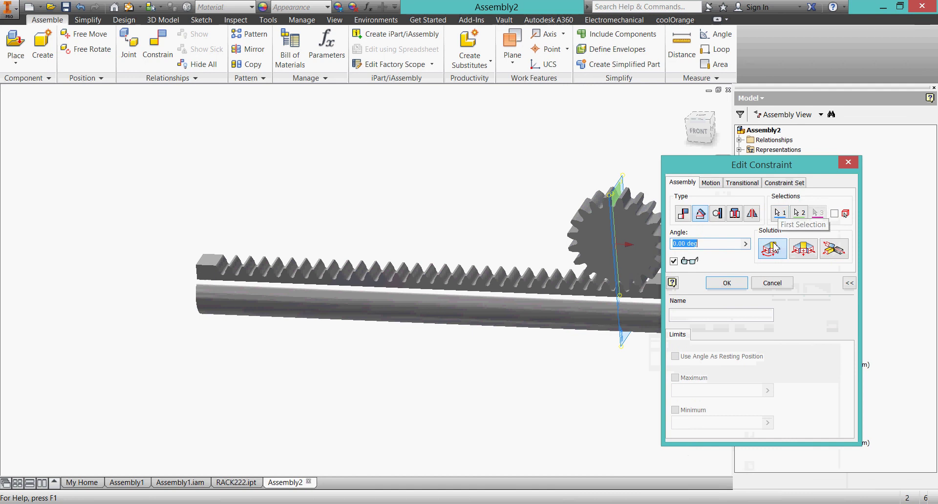
left_click(738, 315)
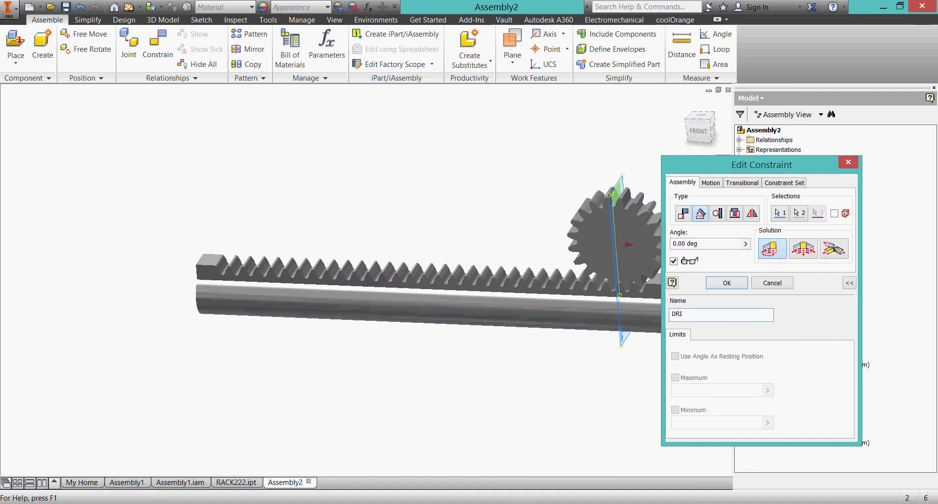
type("DRIVE MOTION")
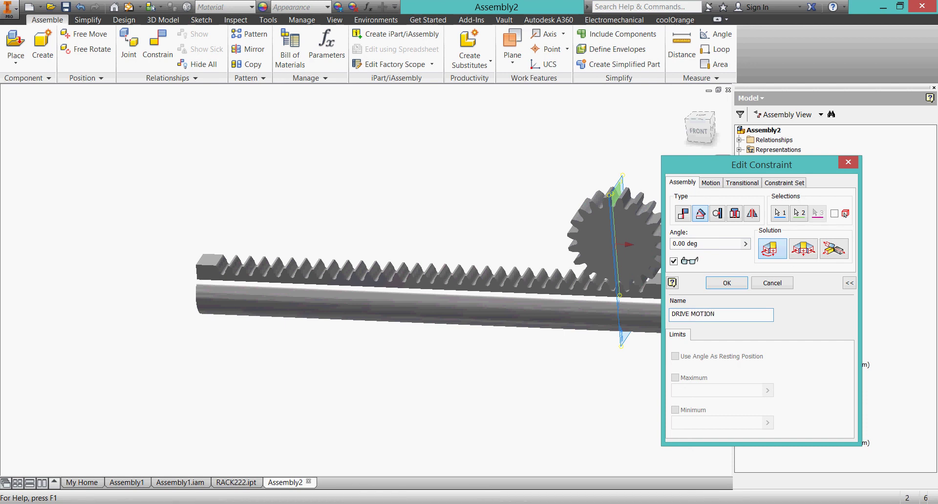
left_click(727, 283)
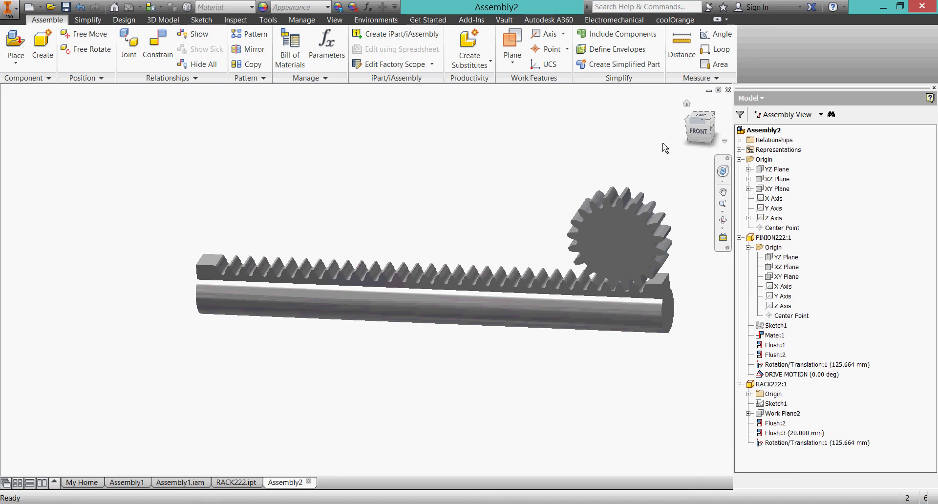
Step: Drive the DRIVE MOTION constraint forward to an end angle of 400 deg
right_click(815, 378)
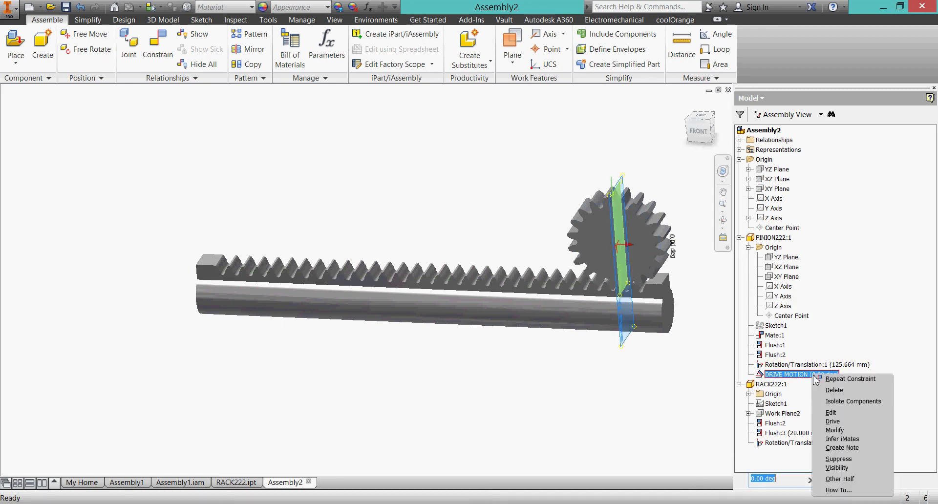
left_click(856, 423)
key("Tab")
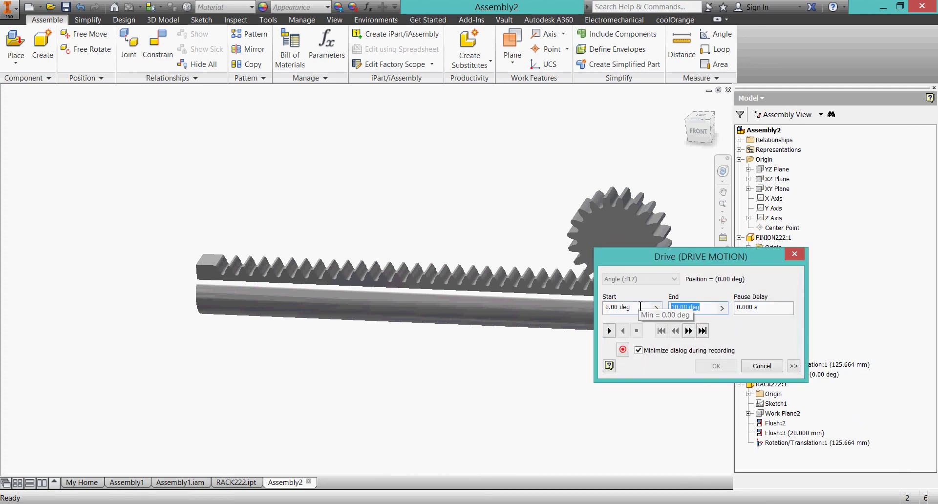
type("400")
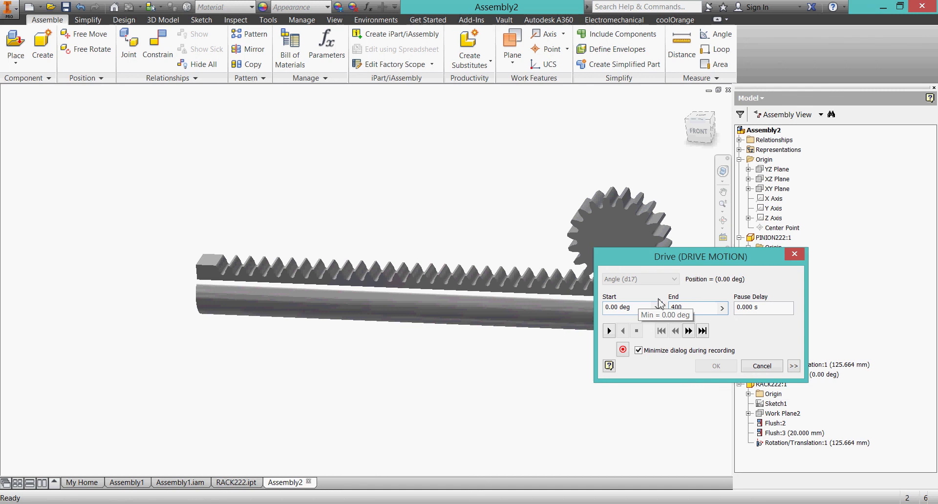
left_click_drag(685, 256, 804, 240)
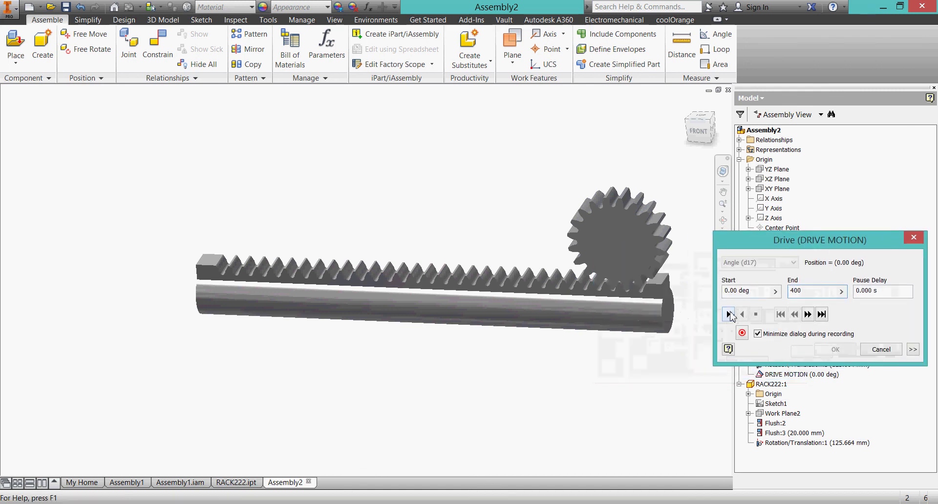
left_click(730, 314)
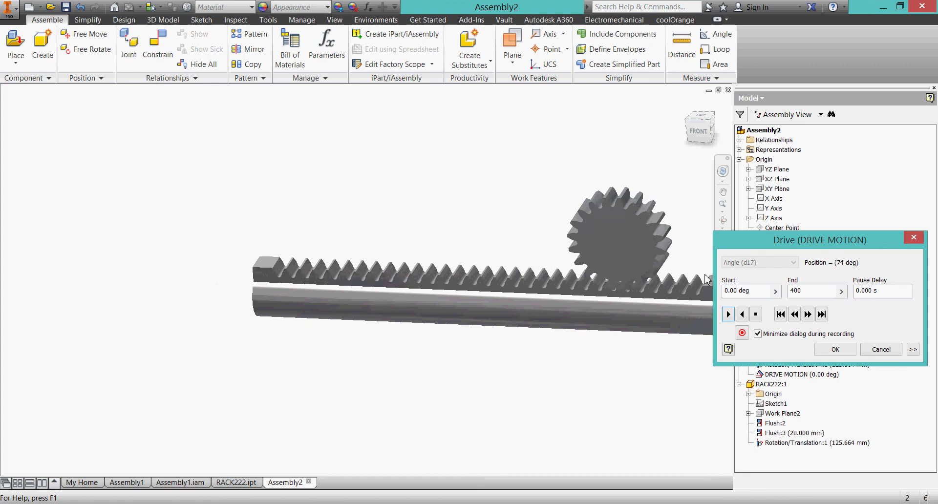
Step: Check the gear mesh from the Front view, then return to the Home view
scroll(605, 257, "down", 5)
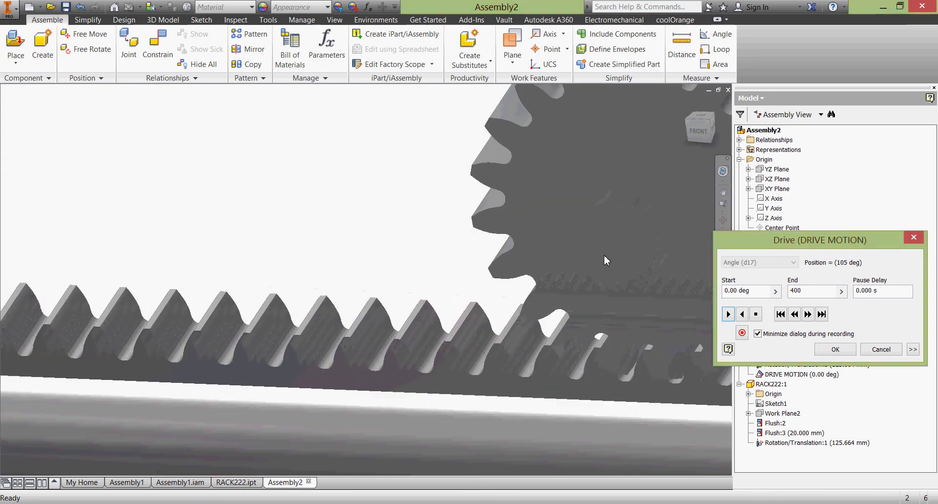
left_click(698, 134)
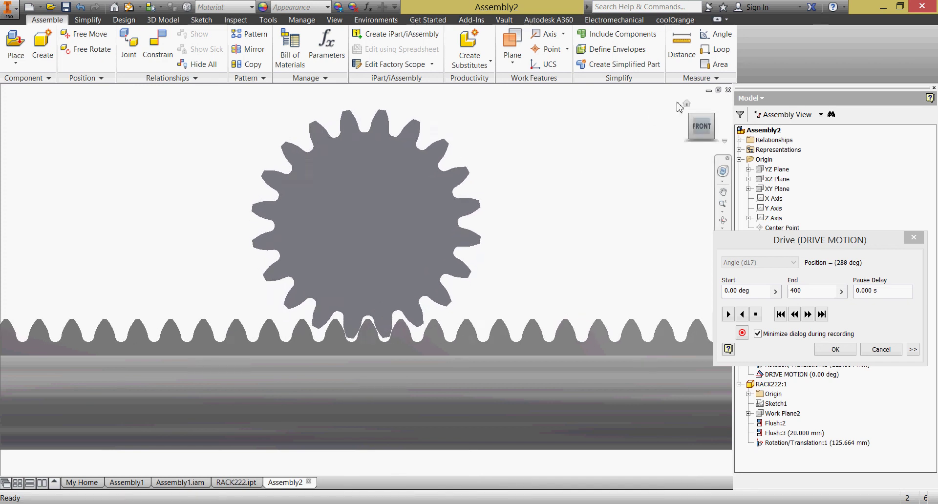
left_click(687, 103)
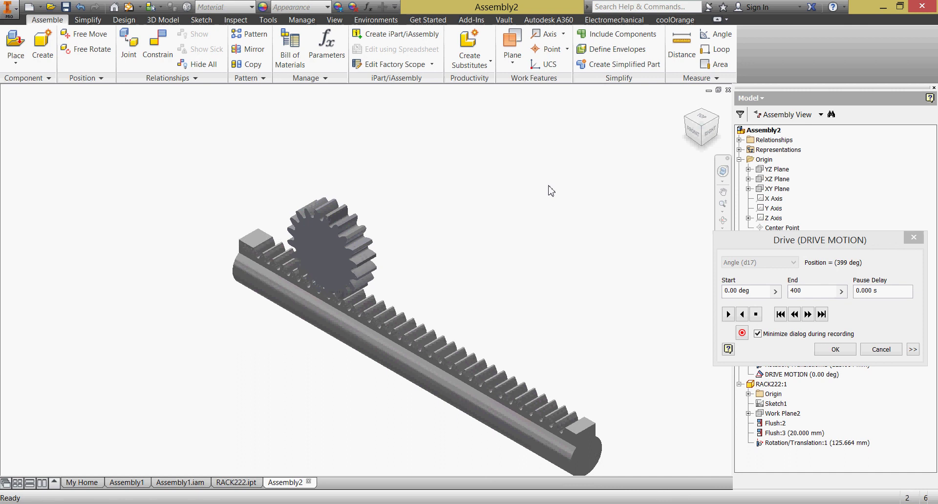
Step: Set the drive end angle to 450 deg, run reverse and forward, and view the mesh from the front
double_click(814, 291)
type("450")
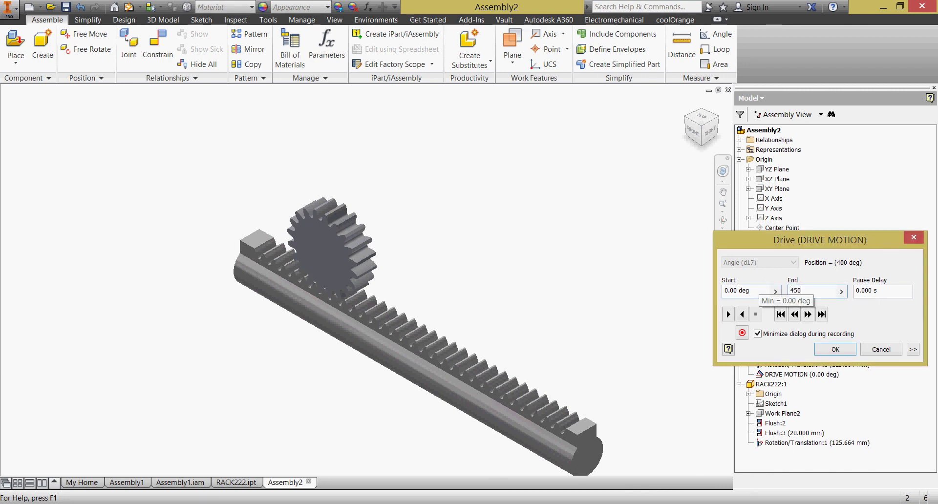
left_click(739, 314)
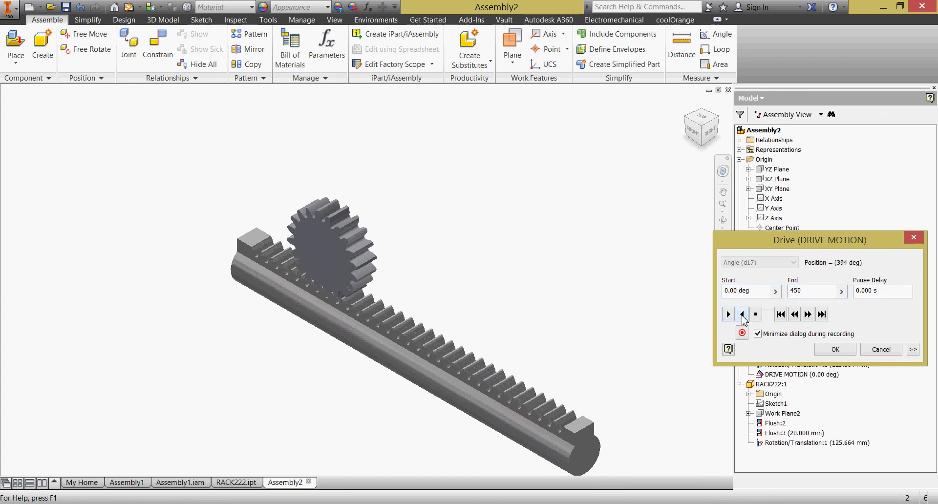
left_click(757, 317)
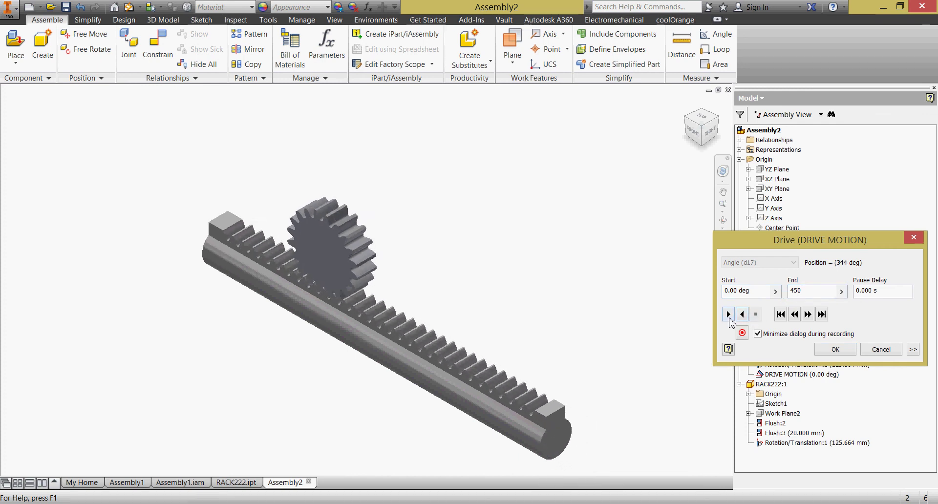
left_click(728, 314)
left_click(694, 137)
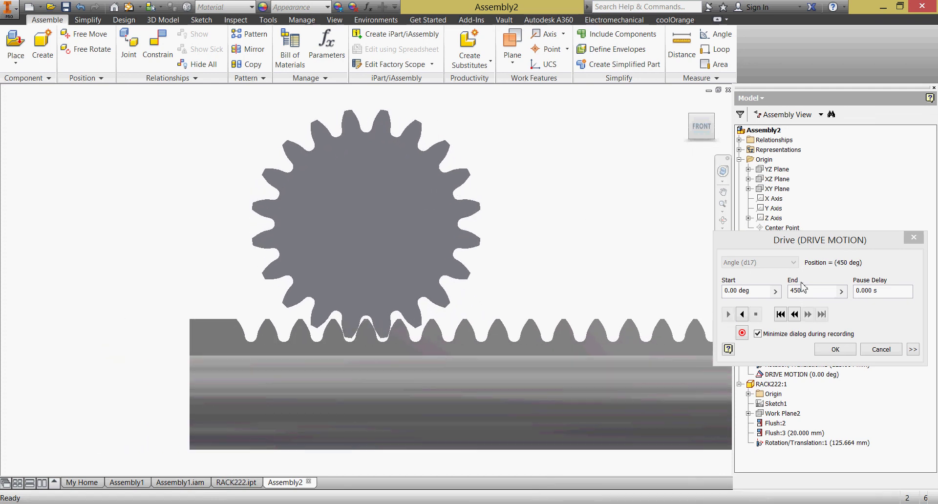
Step: Drive forward to end angles 470 and 480 deg, then reverse to 0 and restore Home view
left_click(815, 291)
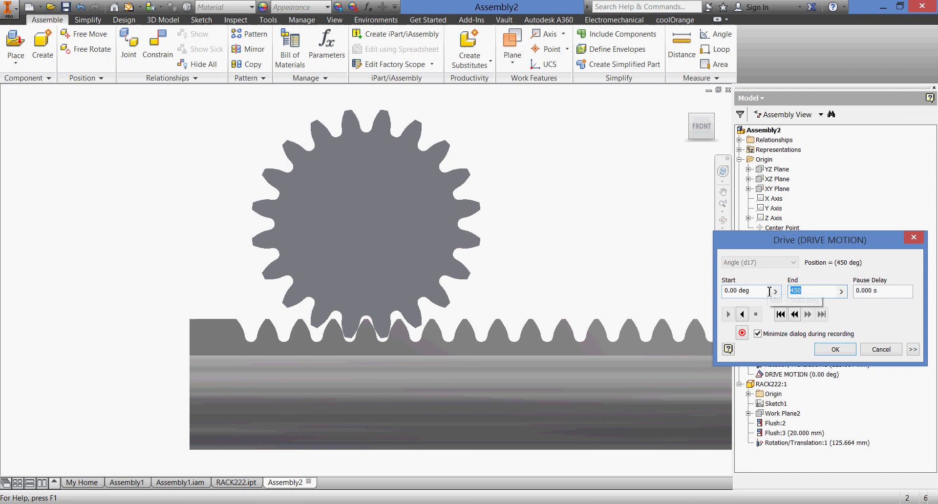
type("4")
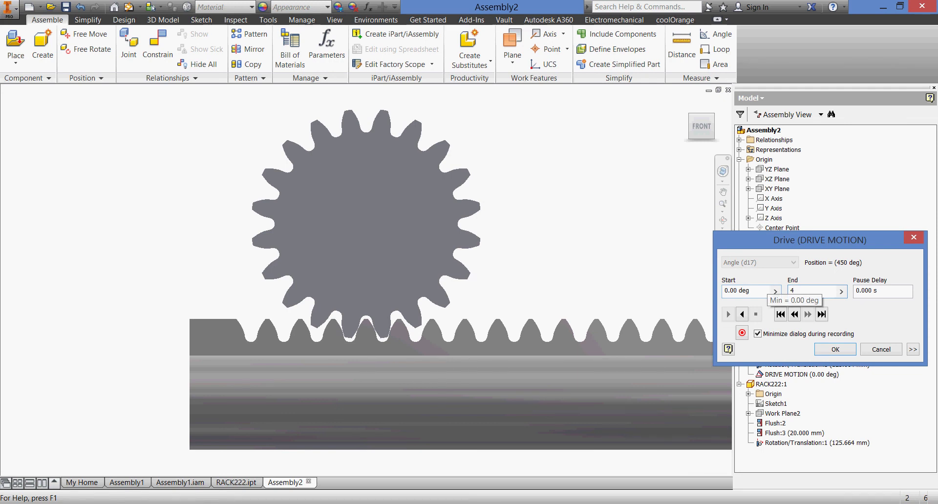
type("70")
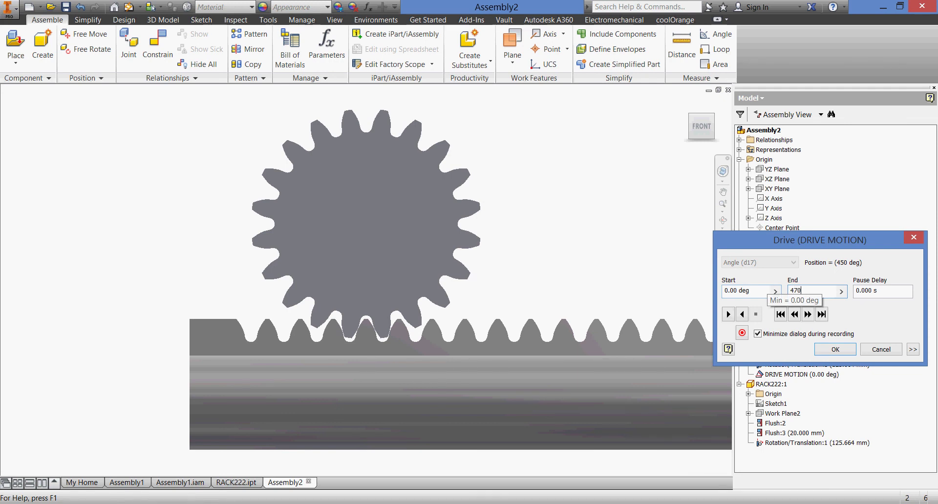
left_click(729, 314)
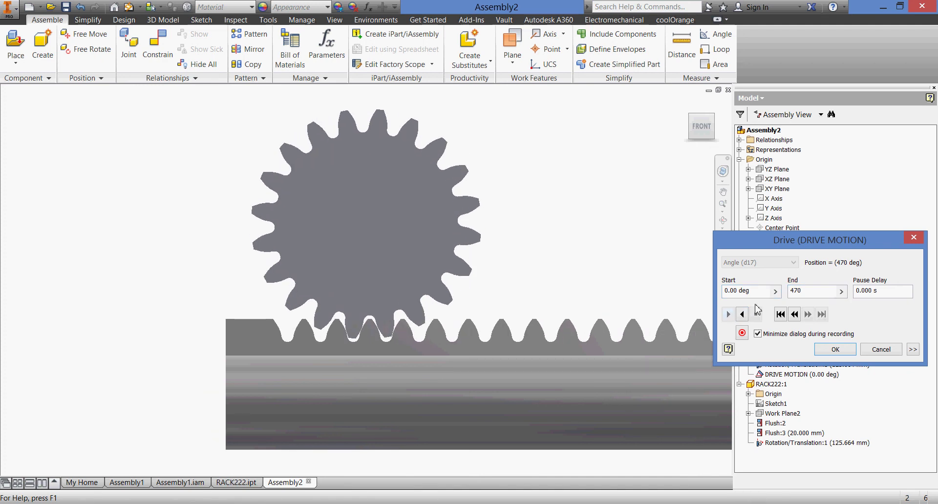
left_click_drag(809, 290, 783, 290)
type("480")
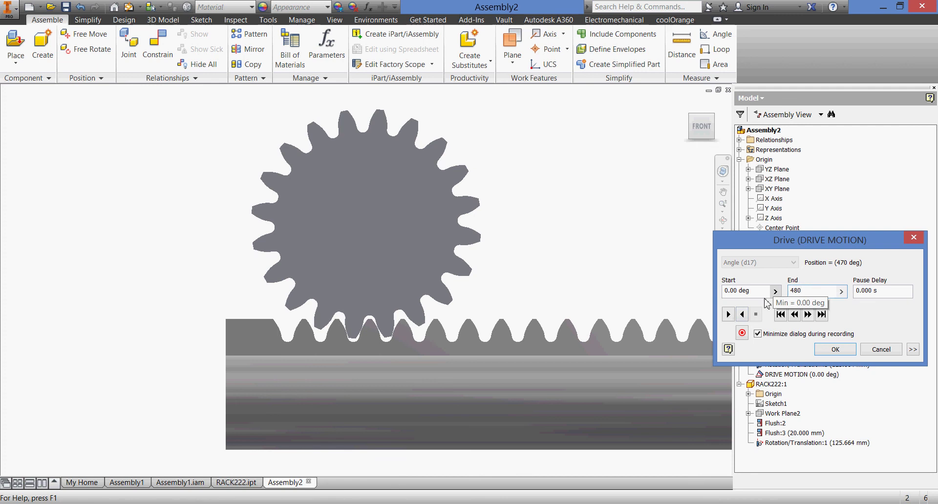
left_click(728, 314)
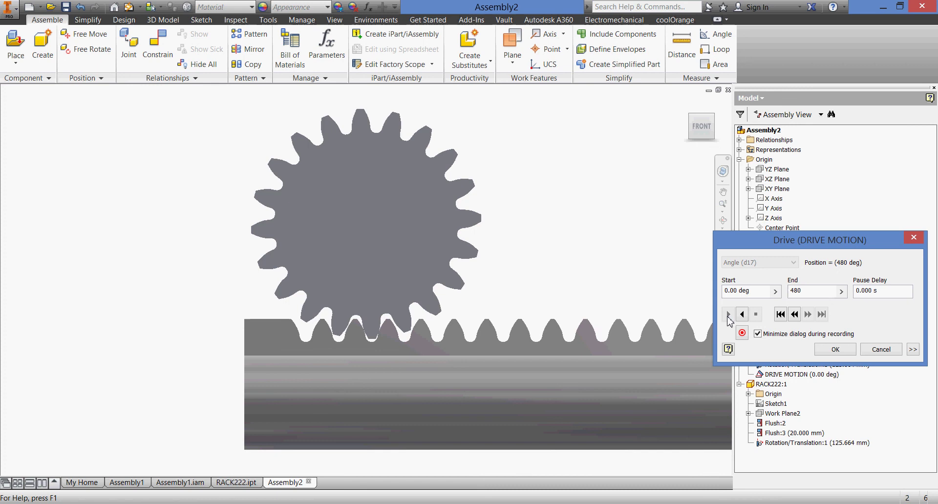
left_click(742, 315)
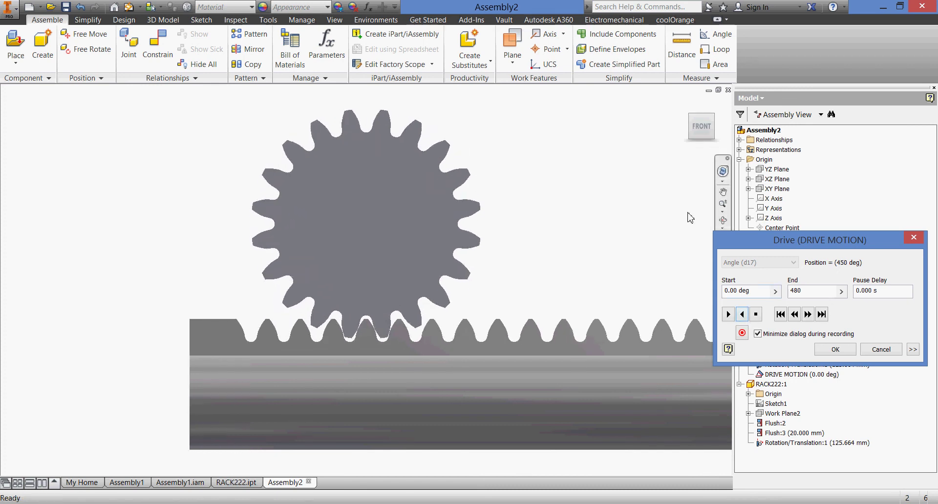
left_click(688, 104)
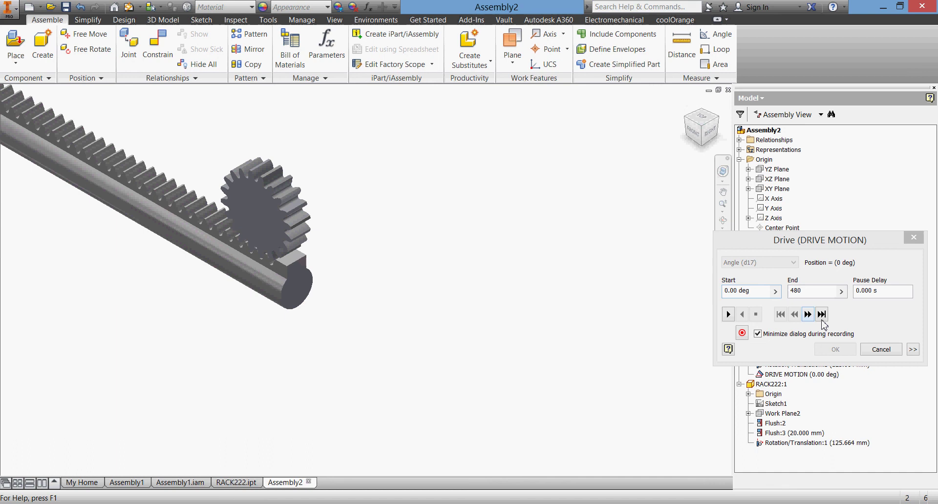
Step: Close the Drive dialog, deselect DRIVE MOTION, and show the whole assembly in the Home view
left_click(817, 338)
key("Escape")
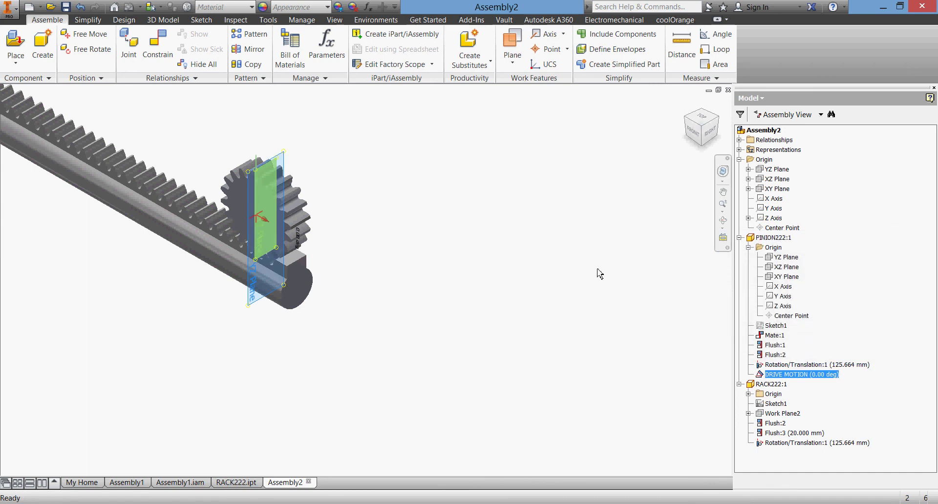
left_click(600, 273)
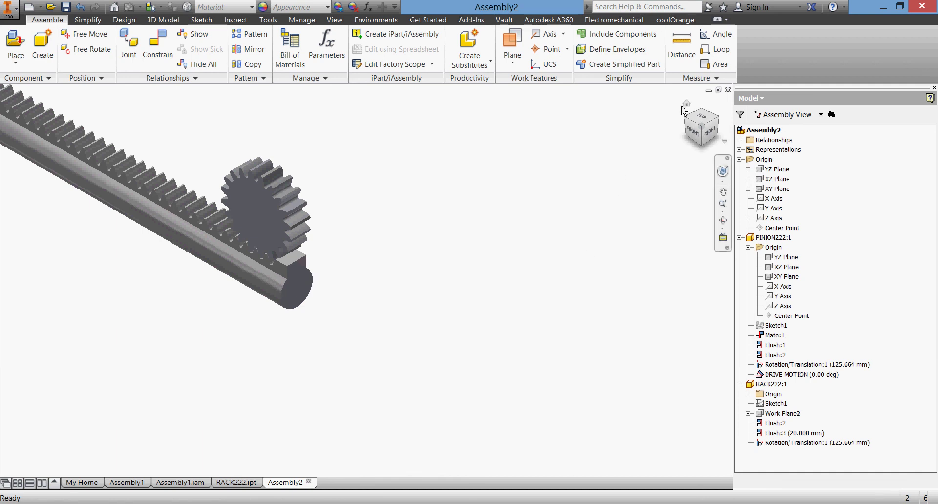
left_click(686, 104)
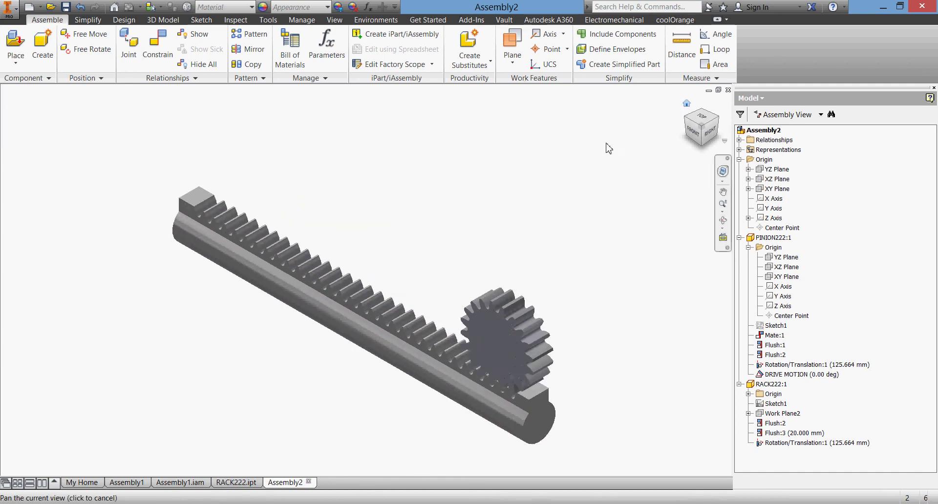